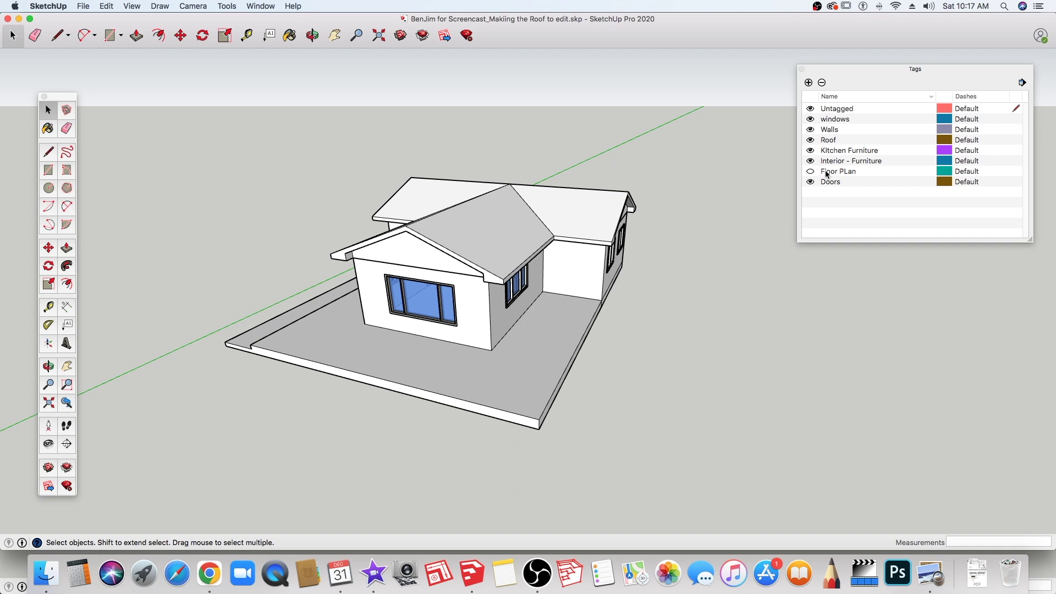
# - Hide the roof and orbit down to look inside the rooms
pyautogui.click(809, 141)
pyautogui.press('o')
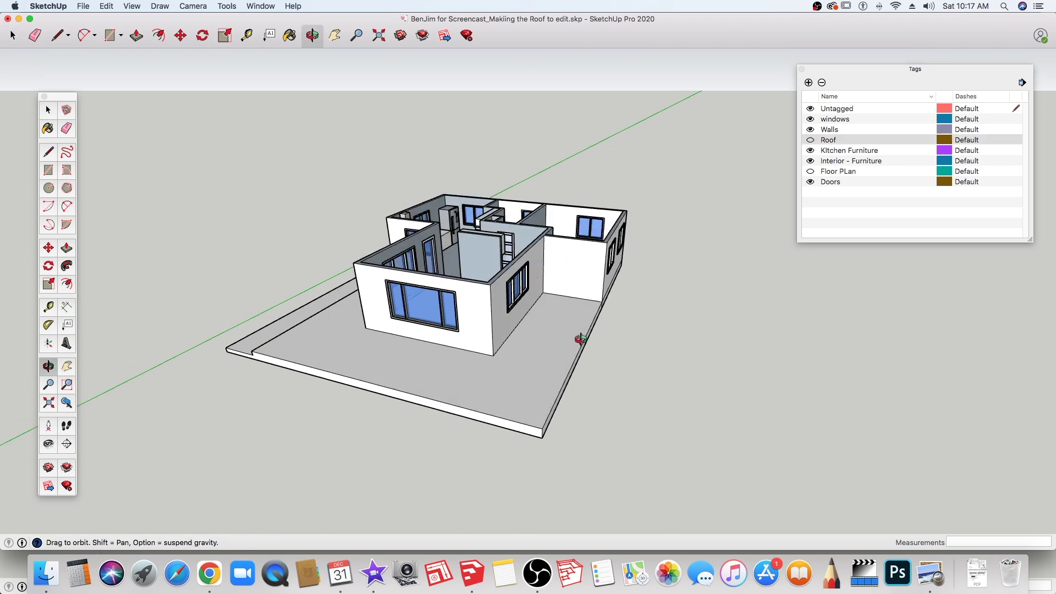
pyautogui.moveTo(581, 337); pyautogui.dragTo(572, 406)
pyautogui.press('space')
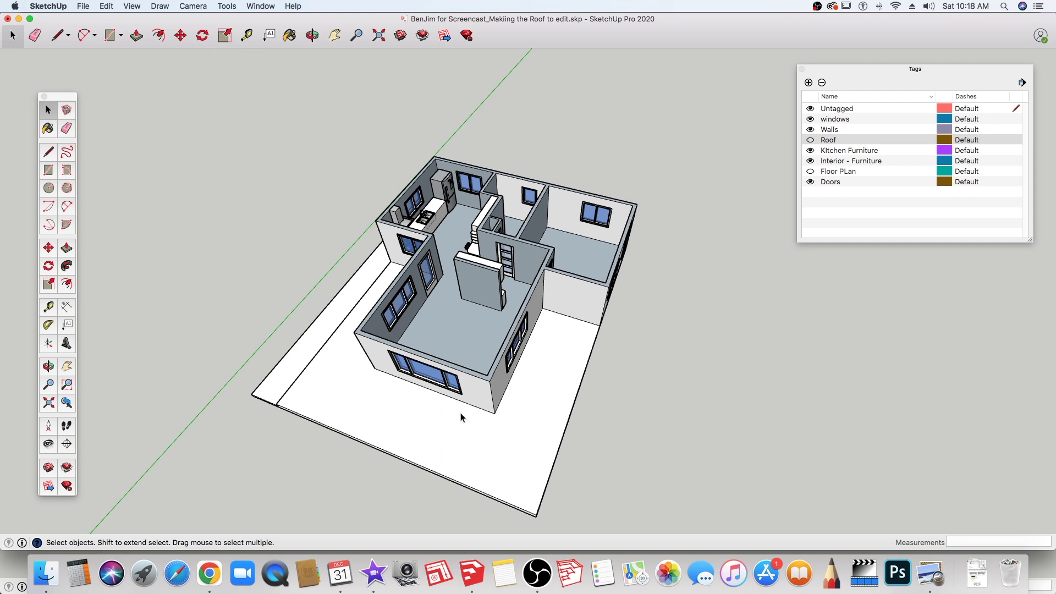
pyautogui.moveTo(477, 405); pyautogui.dragTo(529, 332, button='middle')
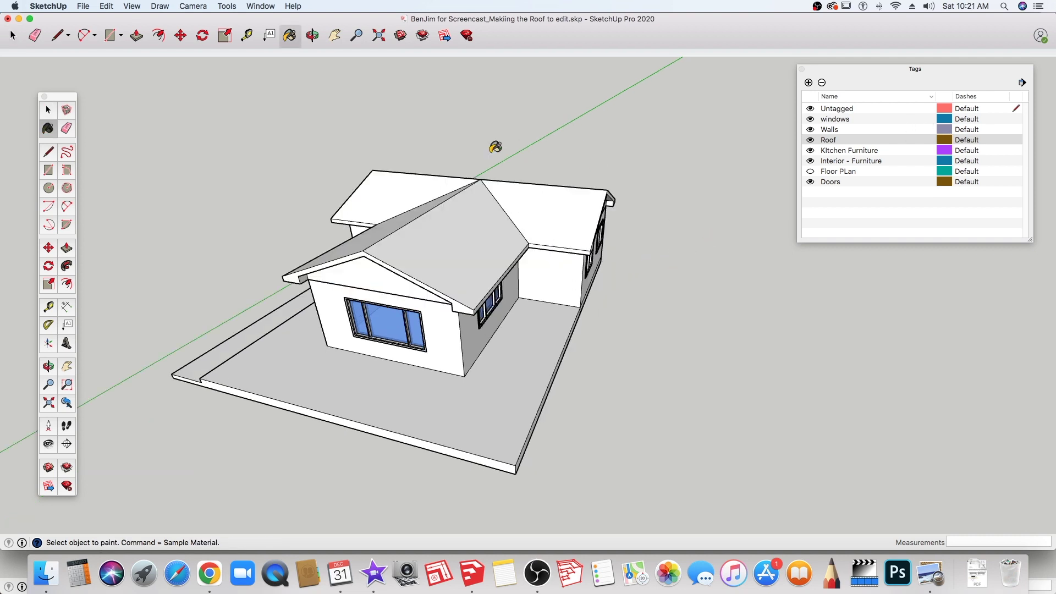
# - Open the Materials panel and try its colour wheel, slider, spectrum and crayon views
pyautogui.click(260, 7)
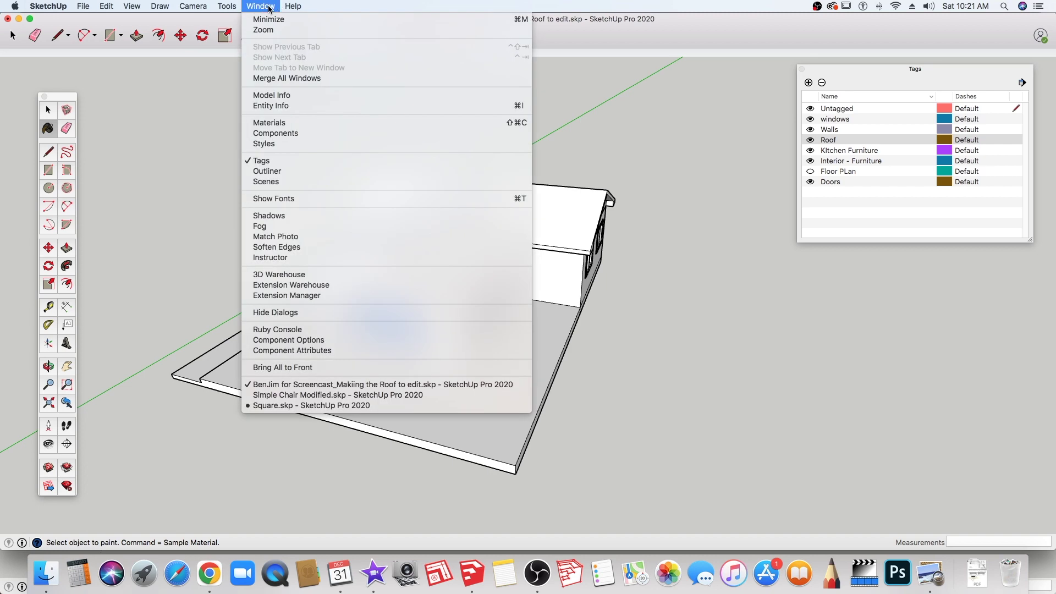
pyautogui.click(278, 124)
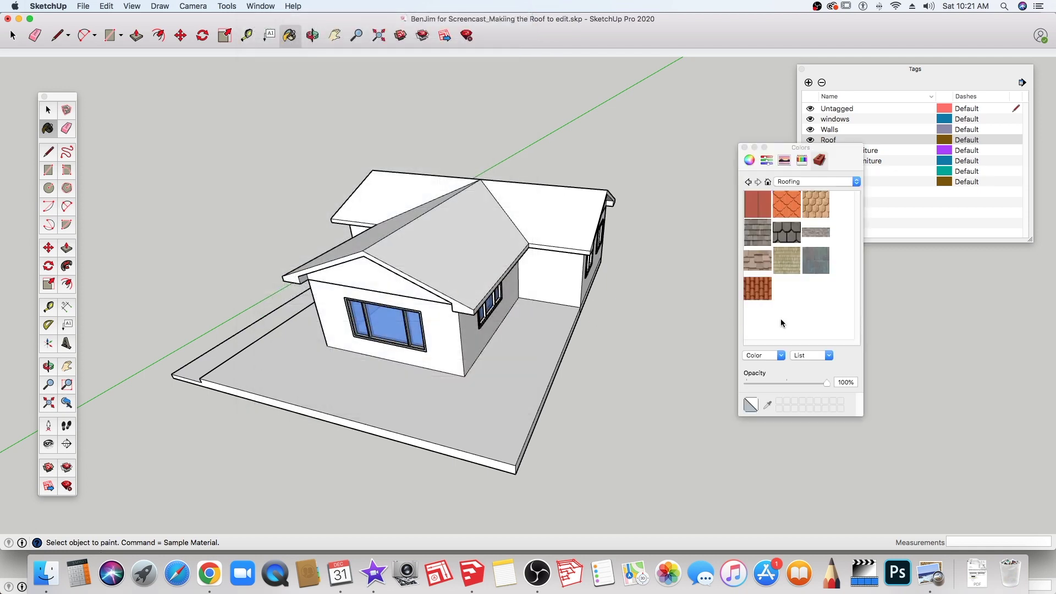
pyautogui.click(857, 182)
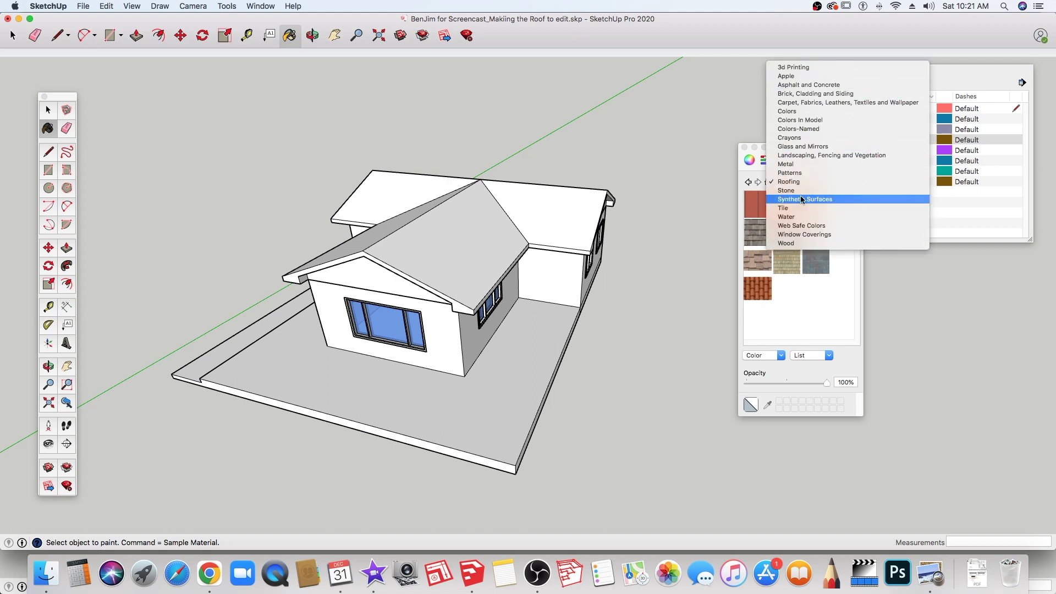
pyautogui.click(808, 309)
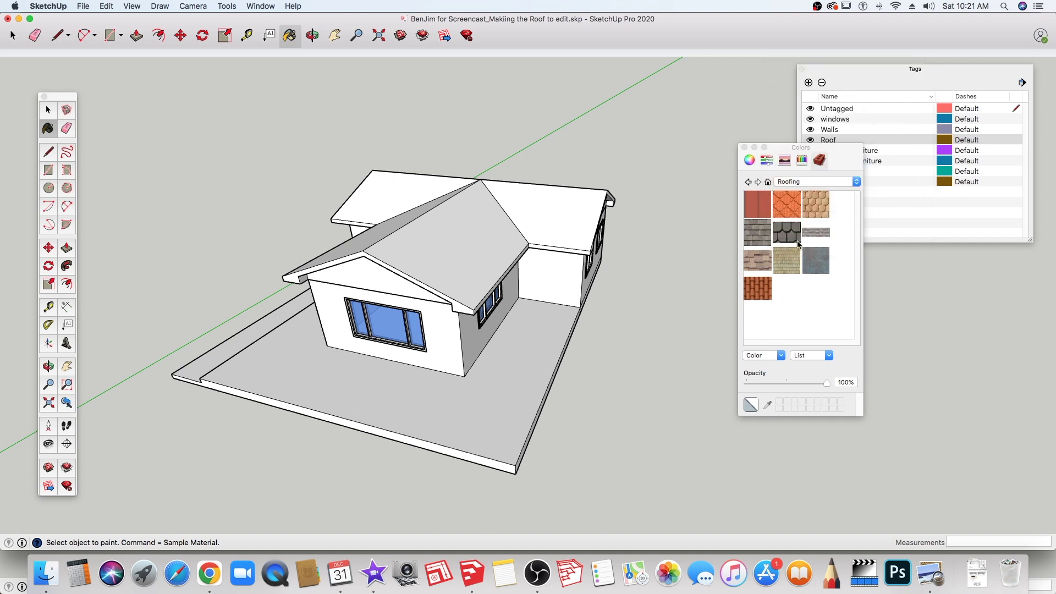
pyautogui.click(748, 161)
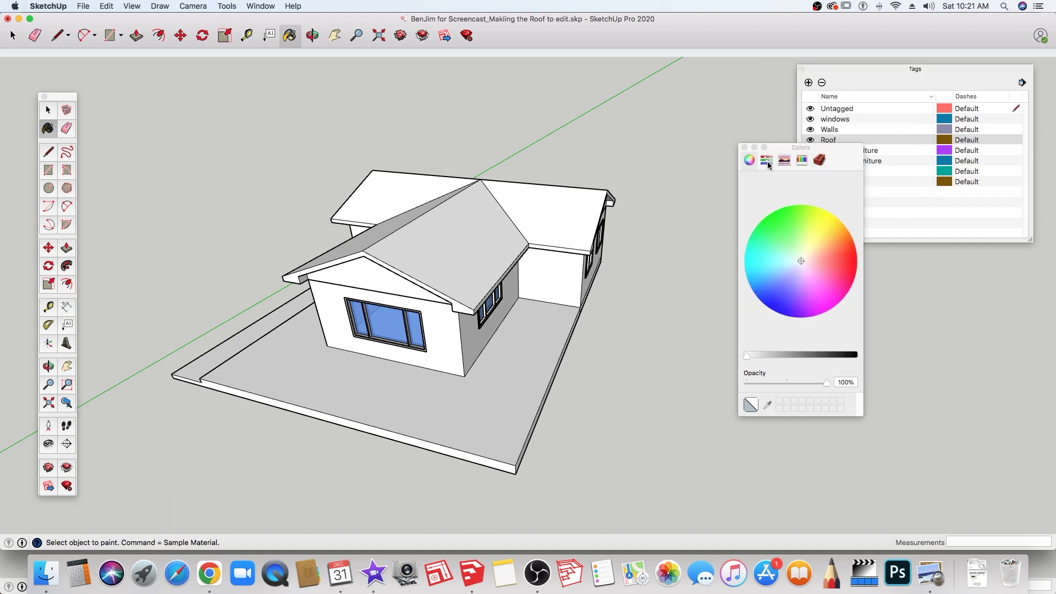
pyautogui.click(769, 163)
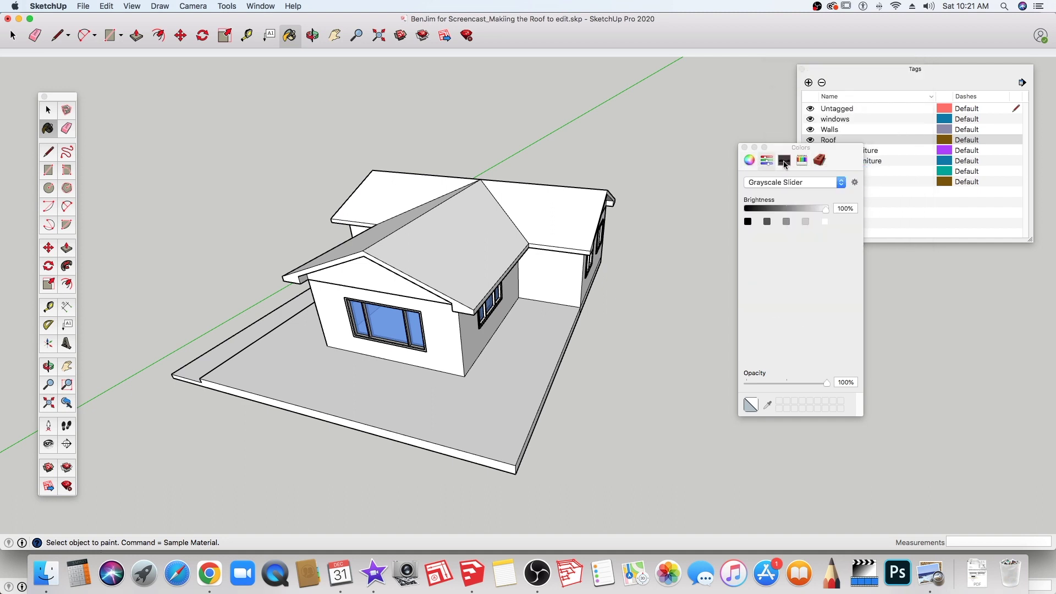
pyautogui.click(785, 163)
pyautogui.click(801, 161)
pyautogui.click(764, 212)
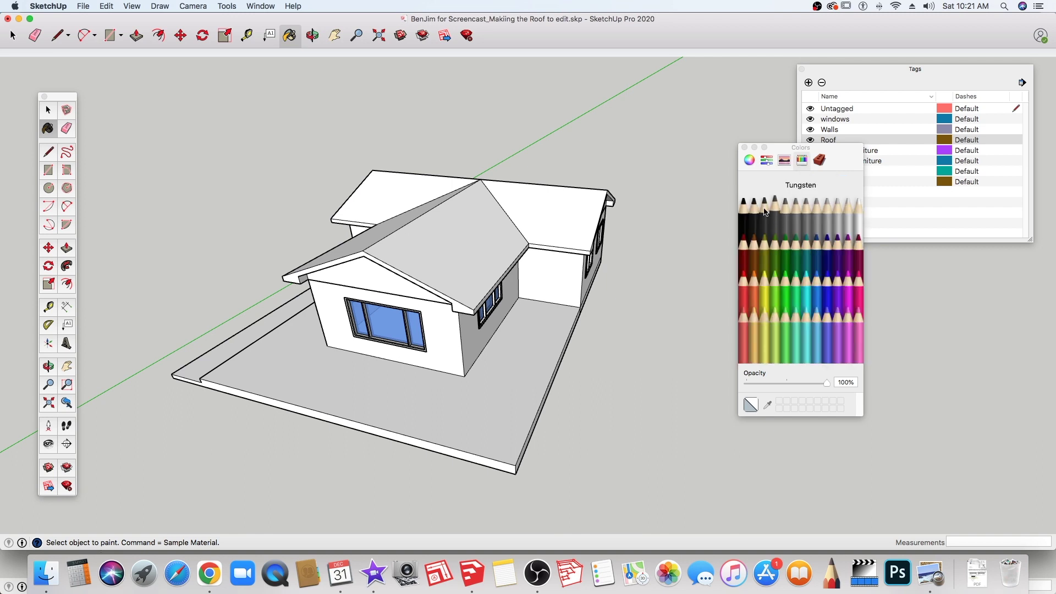
pyautogui.click(821, 163)
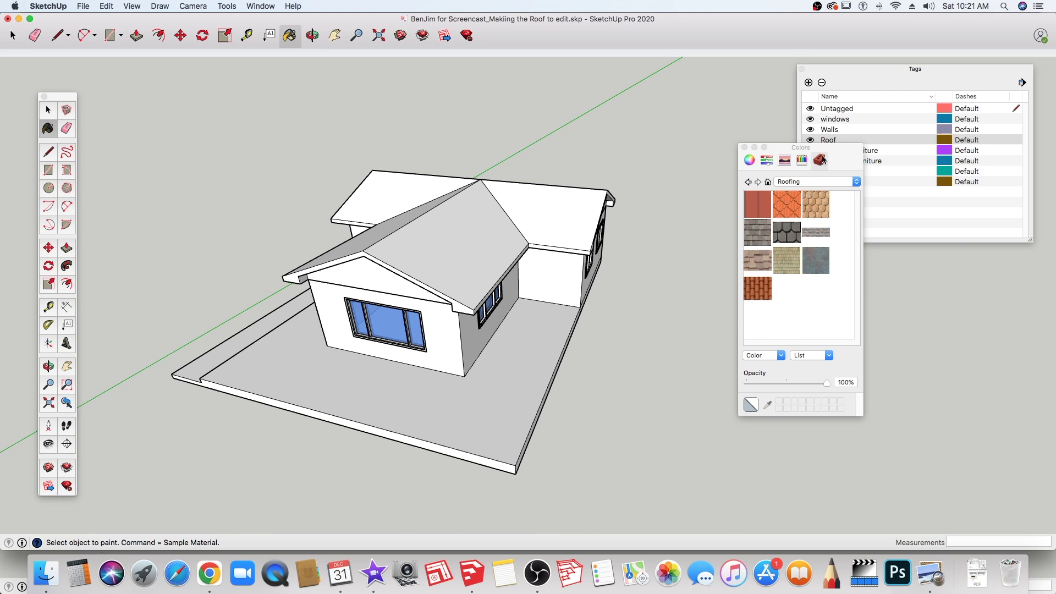
# - Paint the whole roof with Roofing Shingles GAF Estates and open the pattern template image
pyautogui.click(813, 182)
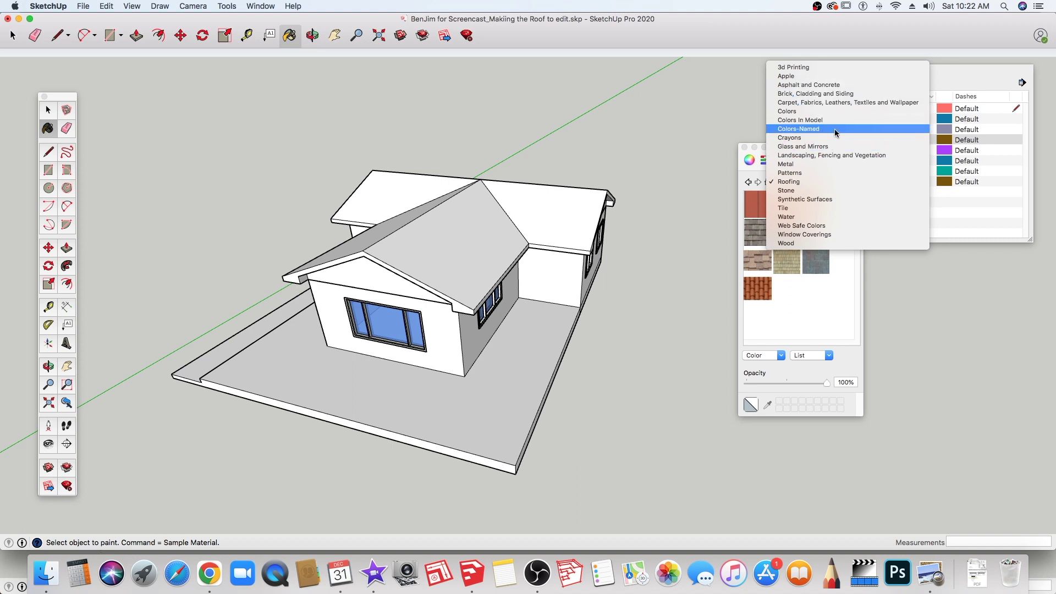
pyautogui.click(819, 183)
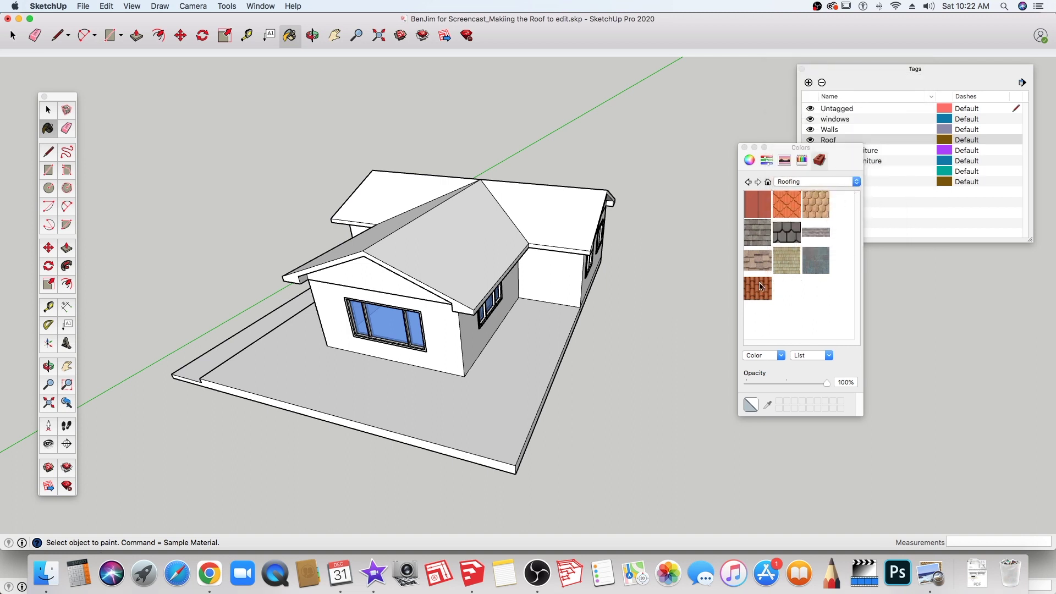
pyautogui.click(787, 236)
pyautogui.click(456, 246)
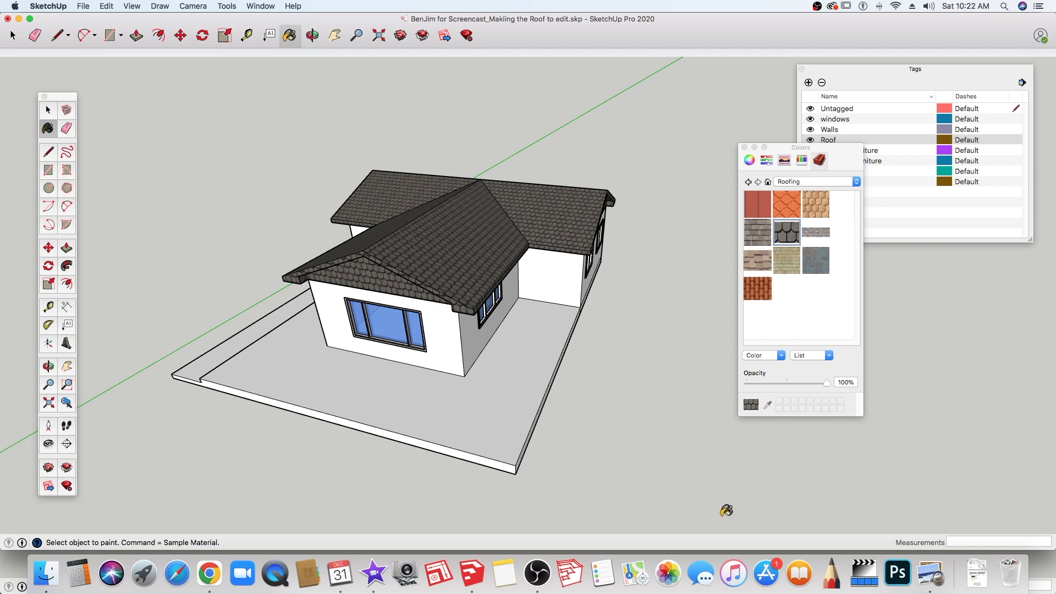
pyautogui.click(931, 571)
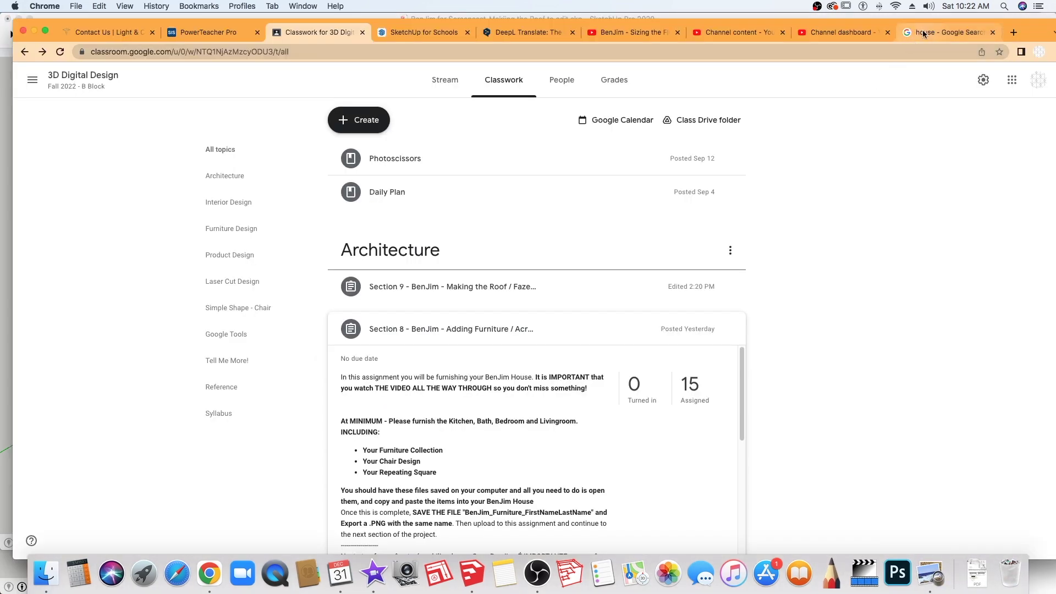
pyautogui.click(924, 33)
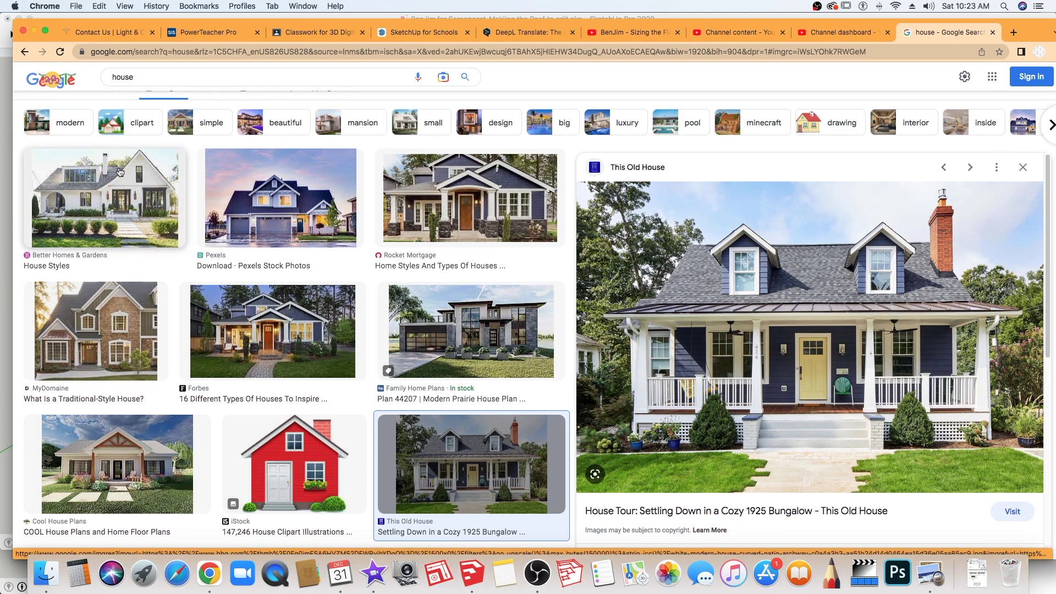
pyautogui.click(117, 176)
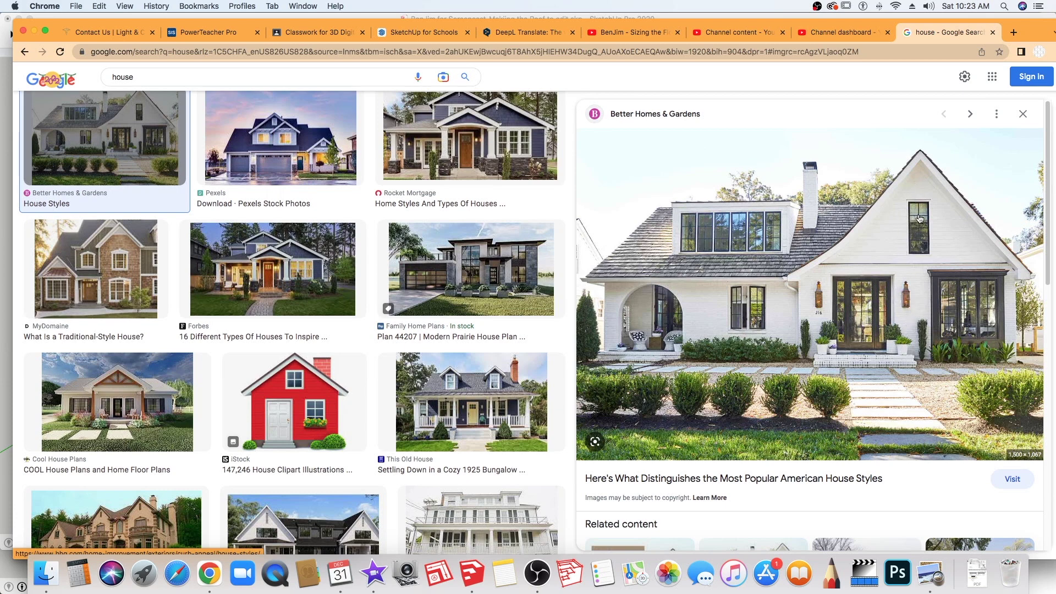
pyautogui.click(94, 268)
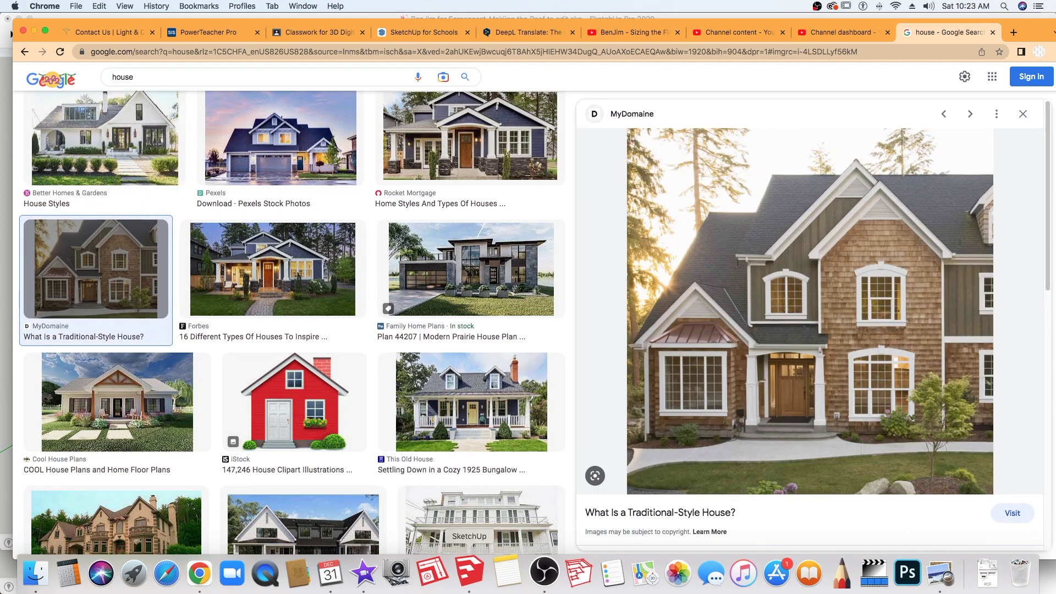
pyautogui.click(471, 576)
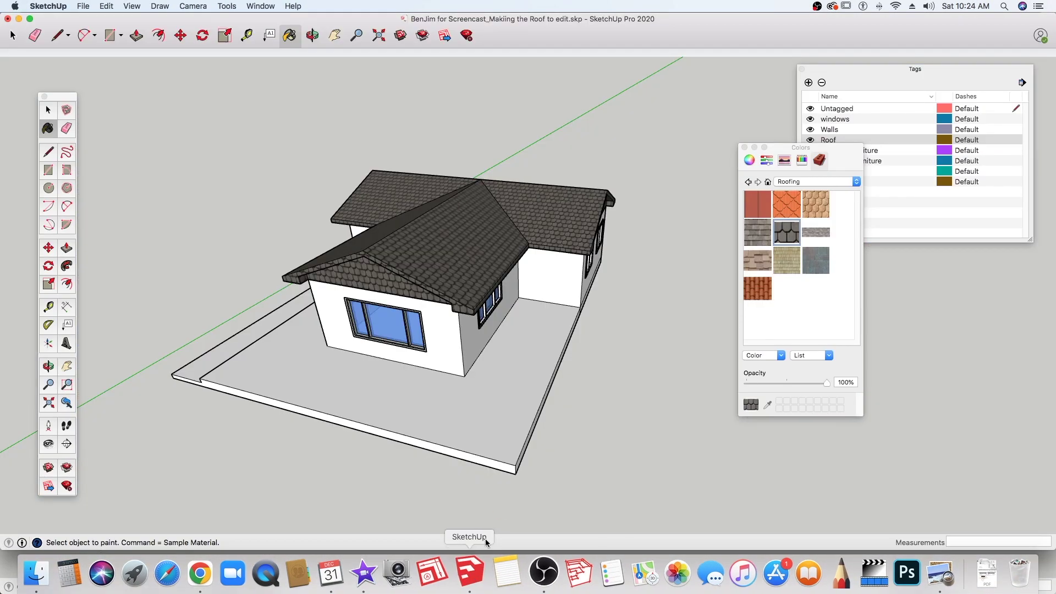
# - Undo the roof paint and enter the roof group for editing
pyautogui.moveTo(455, 332)
pyautogui.mouseDown(button='middle')
pyautogui.moveTo(489, 216)
pyautogui.moveTo(506, 228)
pyautogui.mouseUp(button='middle')
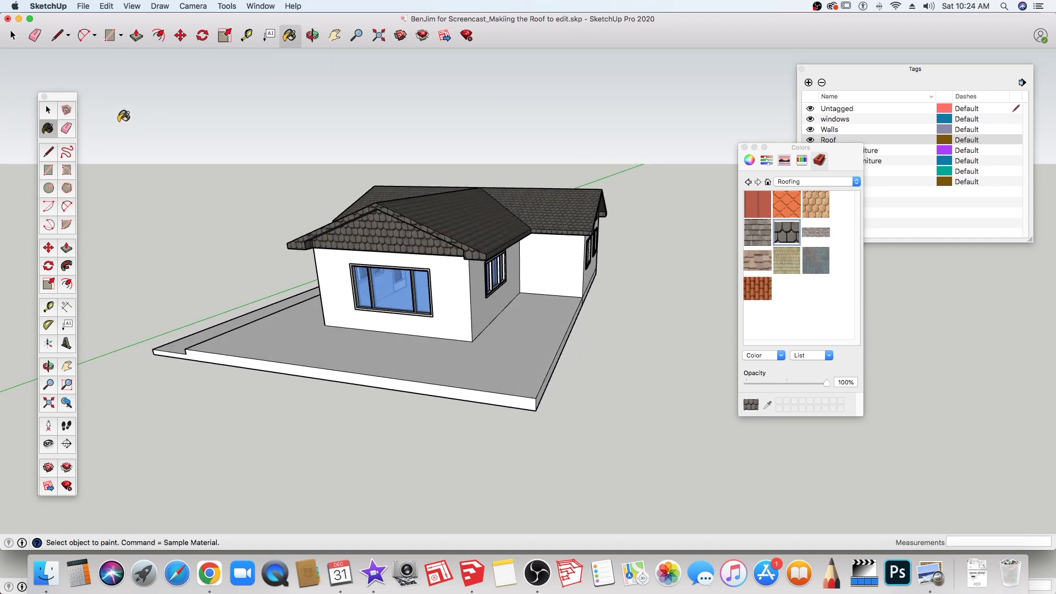
pyautogui.press('super+z')
pyautogui.click(48, 111)
pyautogui.click(445, 237)
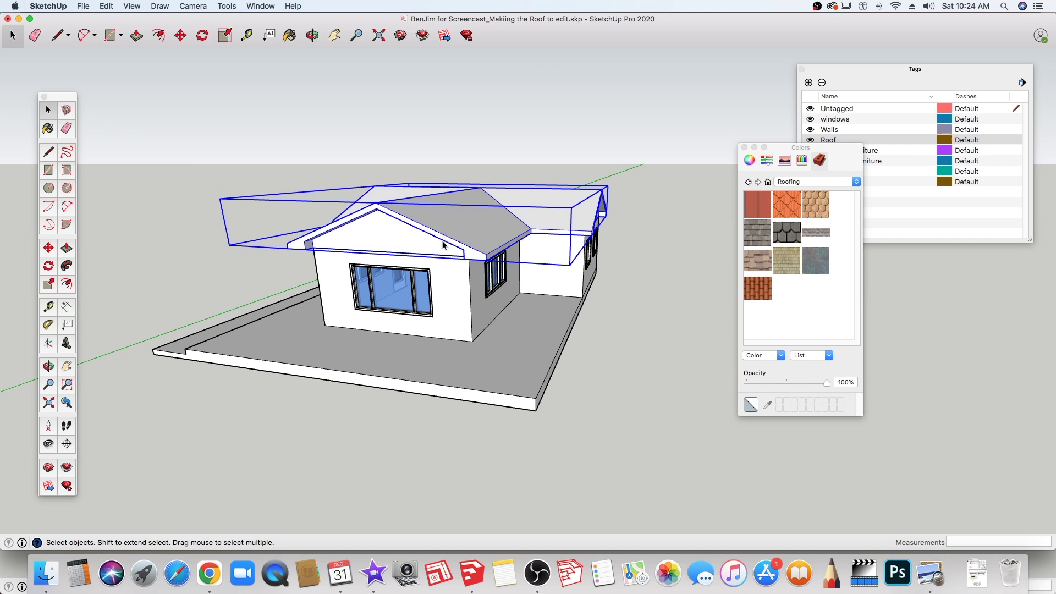
pyautogui.doubleClick(457, 232)
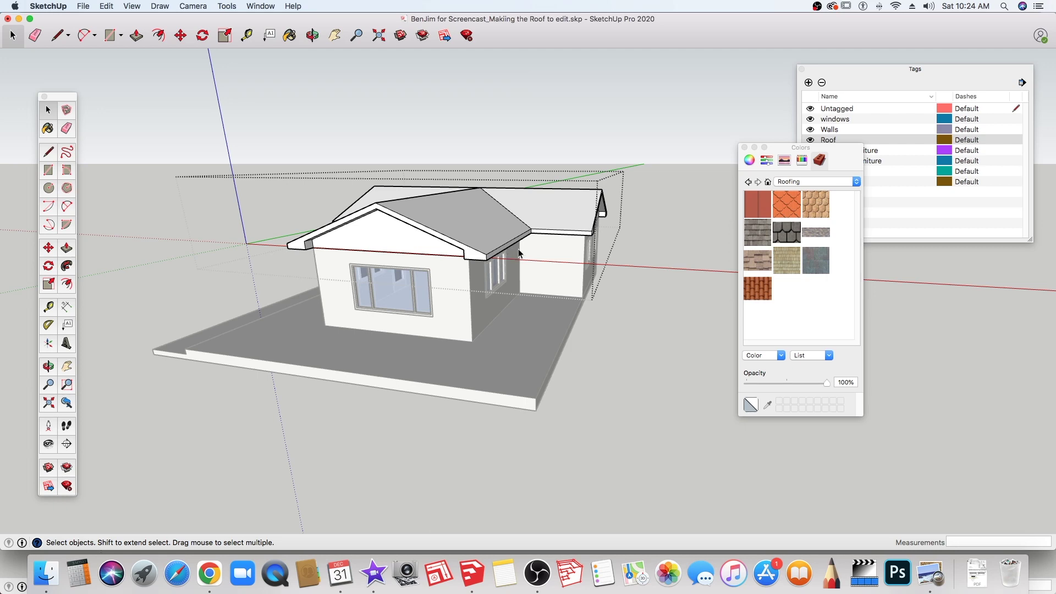
# - Paint the front roof face with the dark shingle material, orbiting around the roof
pyautogui.click(790, 233)
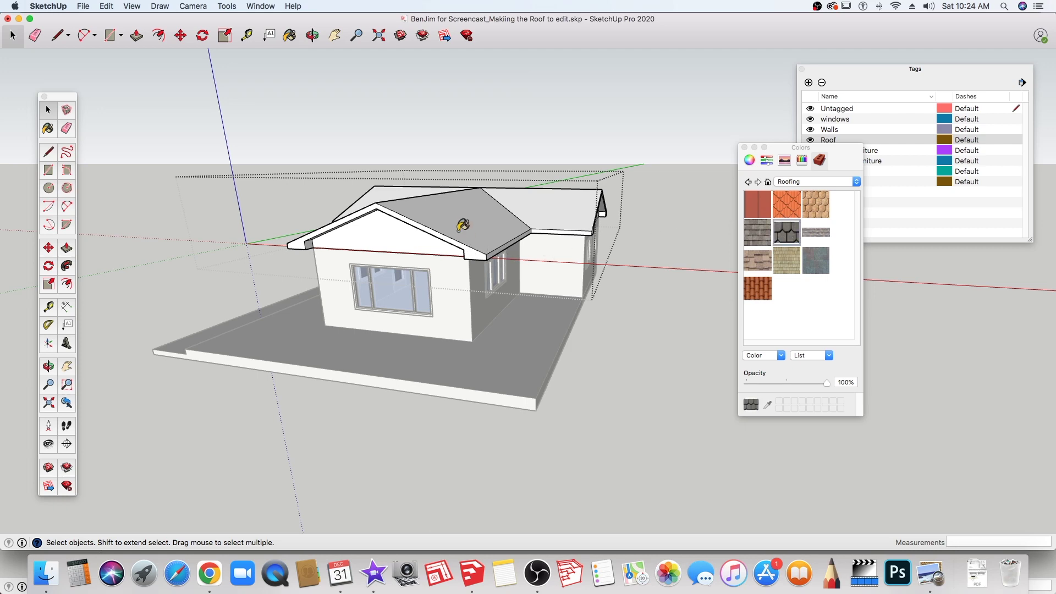
pyautogui.click(475, 211)
pyautogui.moveTo(477, 208); pyautogui.dragTo(382, 303, button='middle')
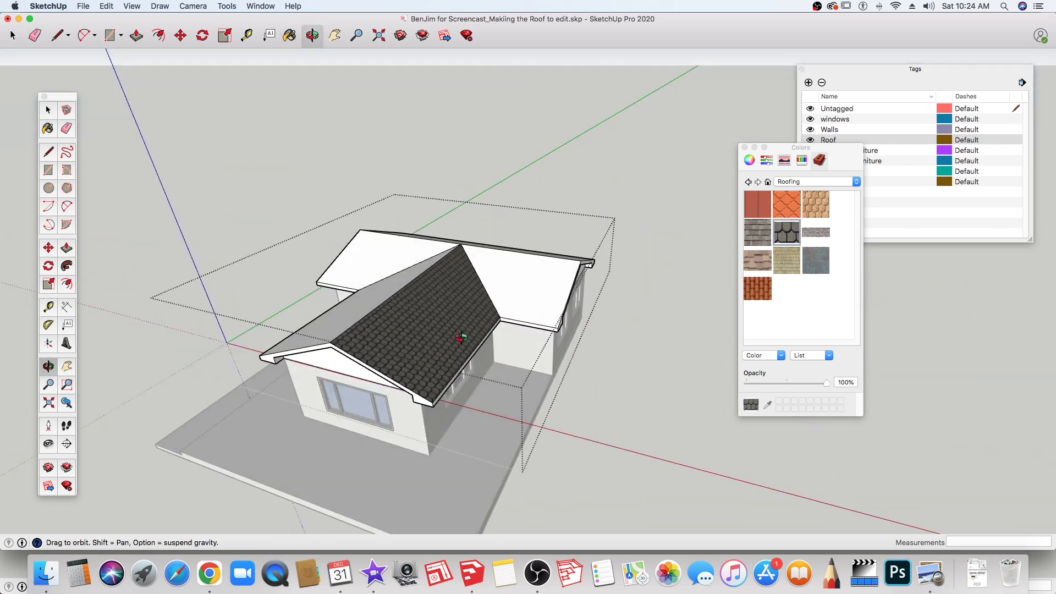
pyautogui.moveTo(382, 303)
pyautogui.mouseDown(button='middle')
pyautogui.moveTo(482, 260)
pyautogui.moveTo(616, 110)
pyautogui.moveTo(558, 162)
pyautogui.moveTo(566, 154)
pyautogui.moveTo(617, 184)
pyautogui.moveTo(612, 226)
pyautogui.mouseUp(button='middle')
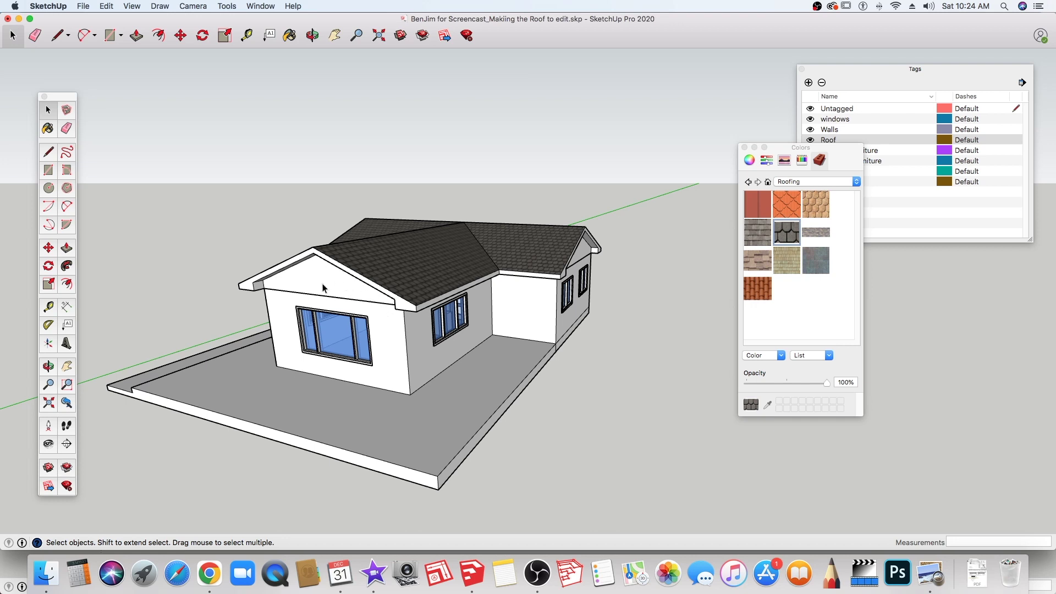
# - Paint the projecting wing's front wall with Modern Siding from Brick, Cladding and Siding
pyautogui.moveTo(323, 287); pyautogui.dragTo(441, 263, button='middle')
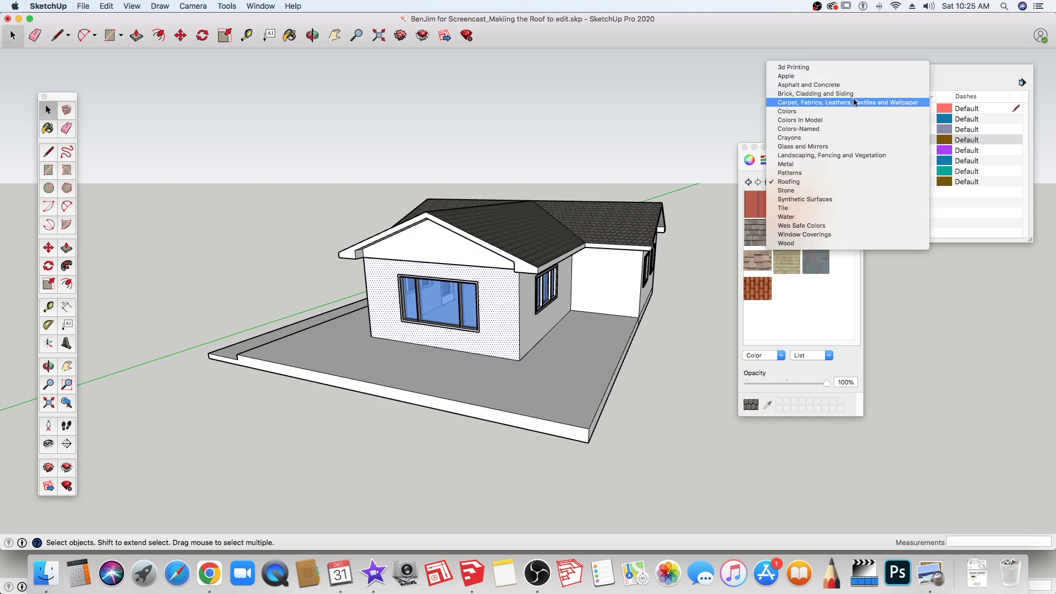
pyautogui.click(836, 94)
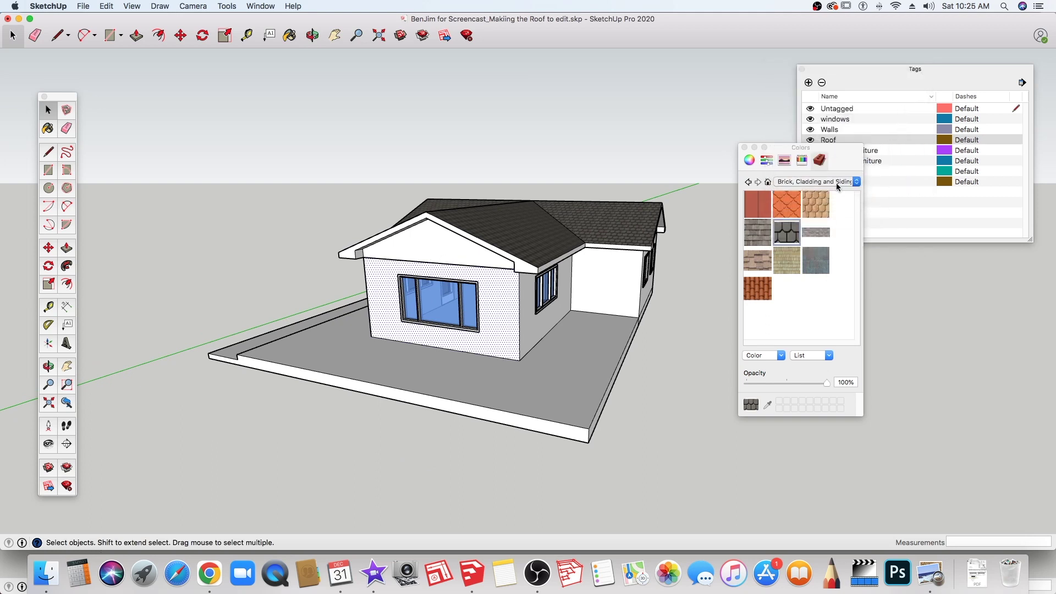
pyautogui.scroll(-3, 793, 264)
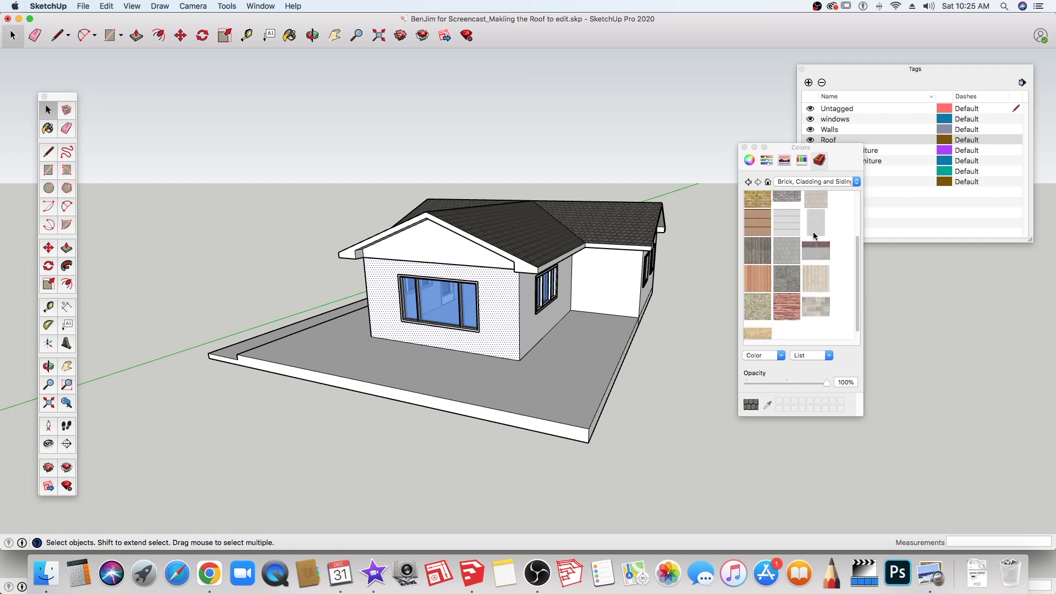
pyautogui.click(758, 280)
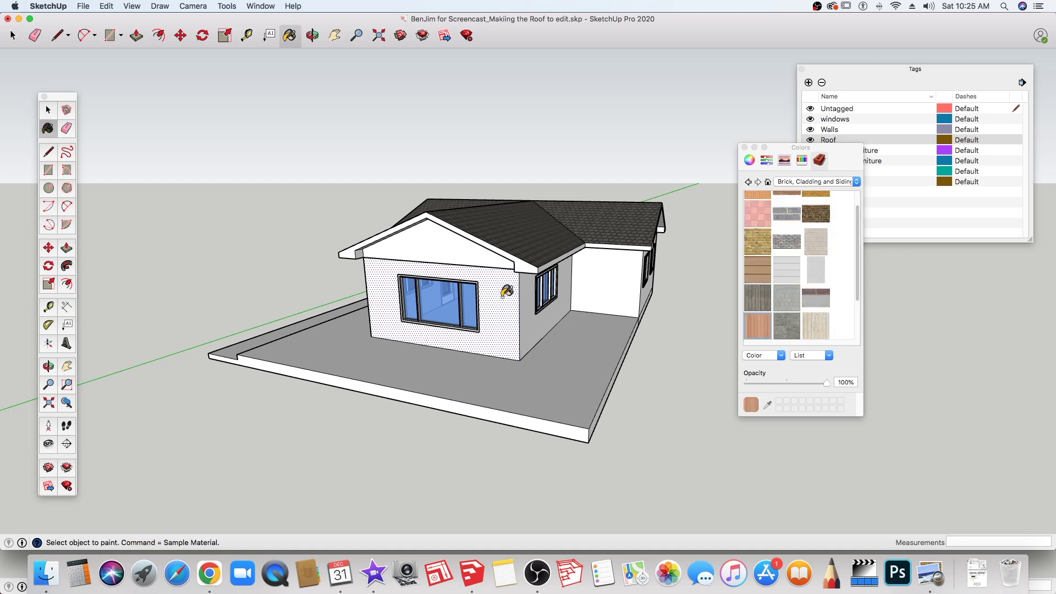
pyautogui.click(514, 297)
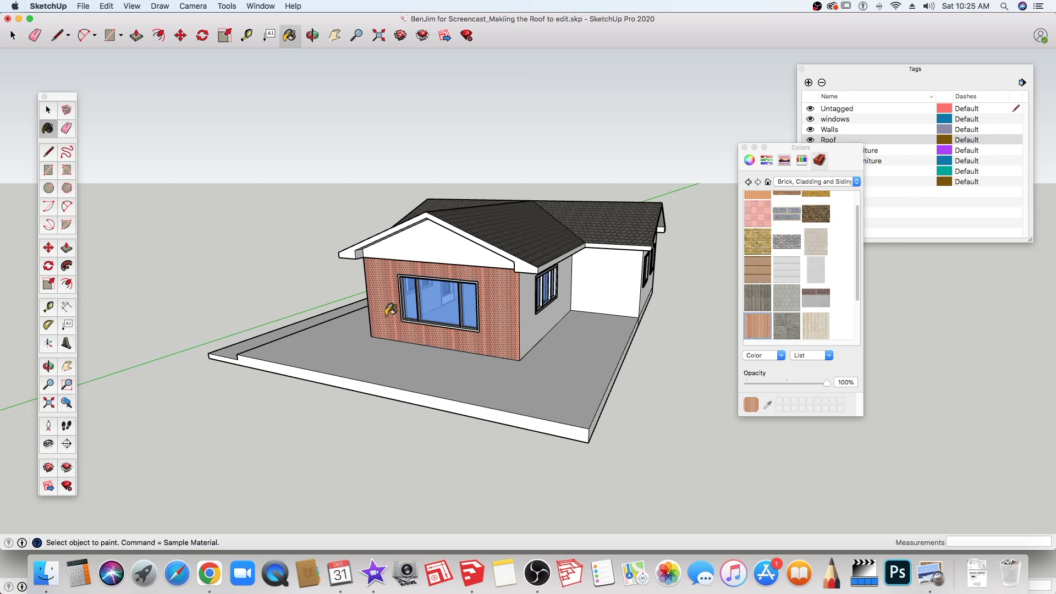
pyautogui.press('space')
# - Paint the front gable triangle with Modern Siding and select the lower front wall
pyautogui.doubleClick(494, 252)
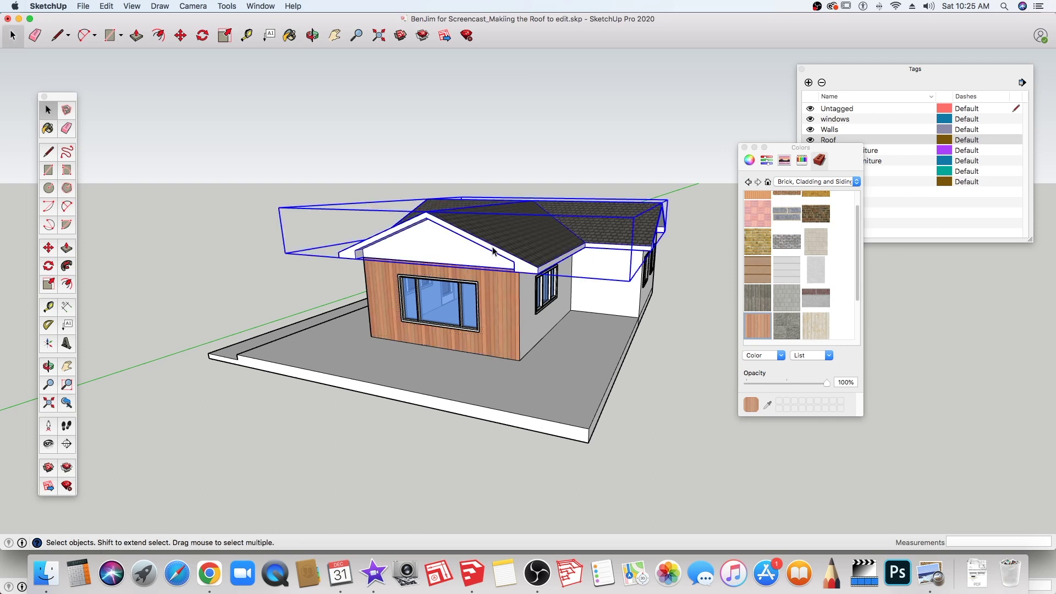
pyautogui.click(488, 260)
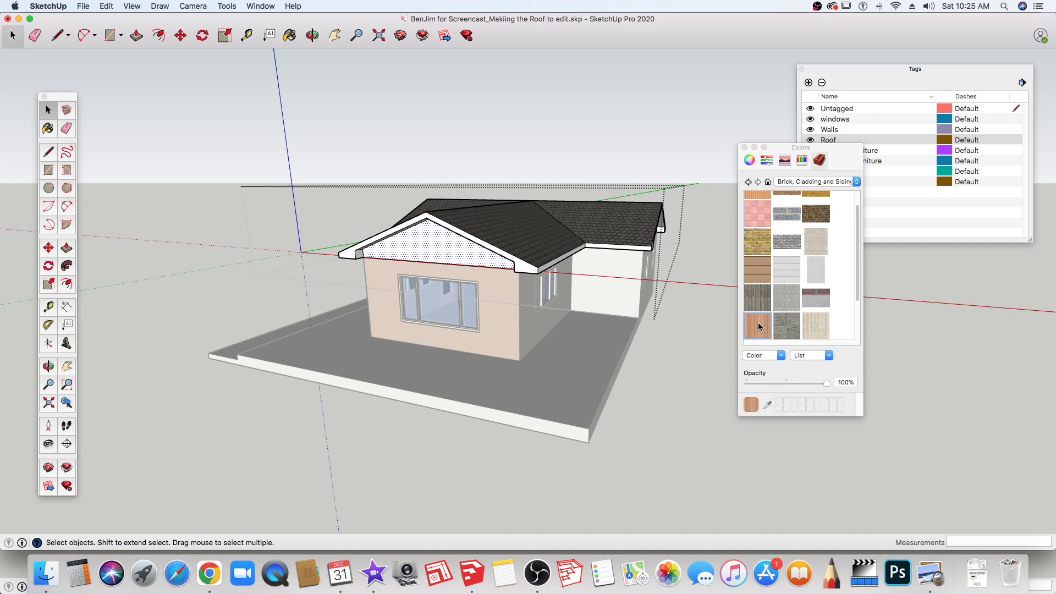
pyautogui.click(447, 303)
pyautogui.moveTo(458, 277); pyautogui.dragTo(525, 262, button='middle')
pyautogui.scroll(2, 504, 257)
pyautogui.scroll(3, 504, 257)
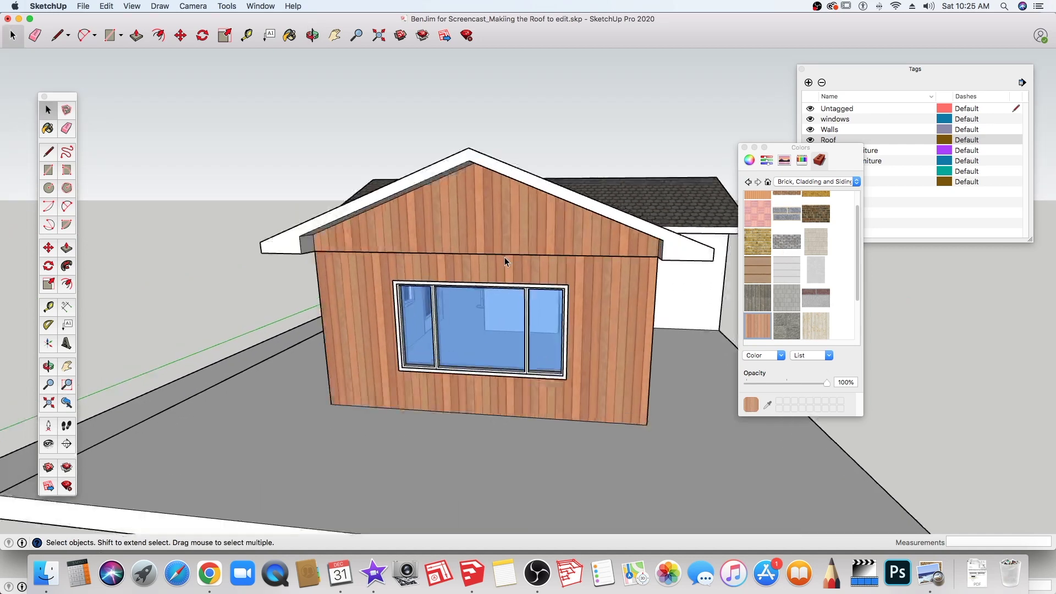
pyautogui.scroll(2, 504, 257)
pyautogui.scroll(2, 504, 257)
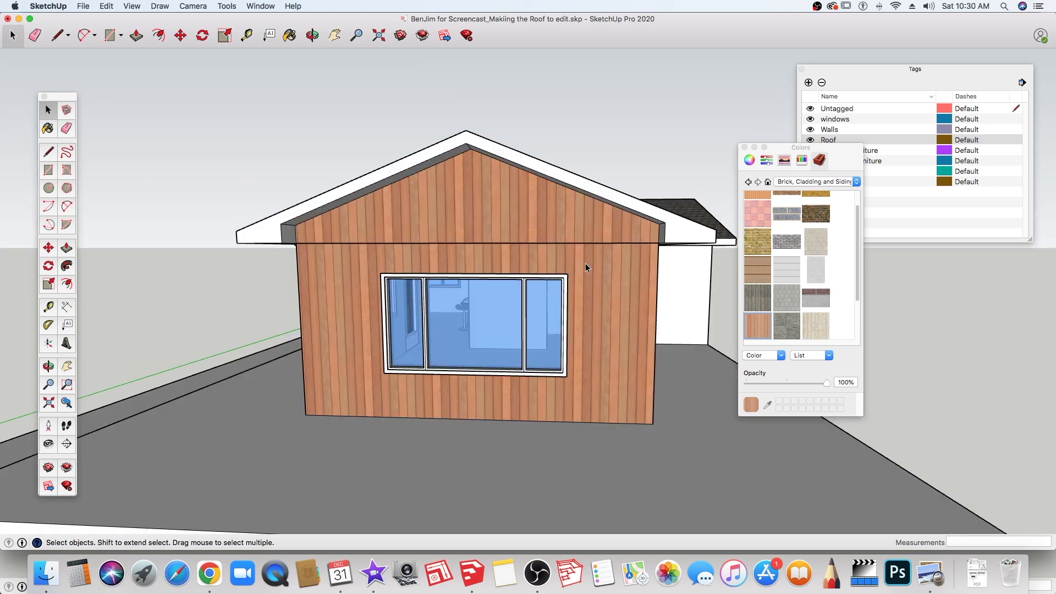
pyautogui.scroll(2, 586, 264)
pyautogui.click(596, 270)
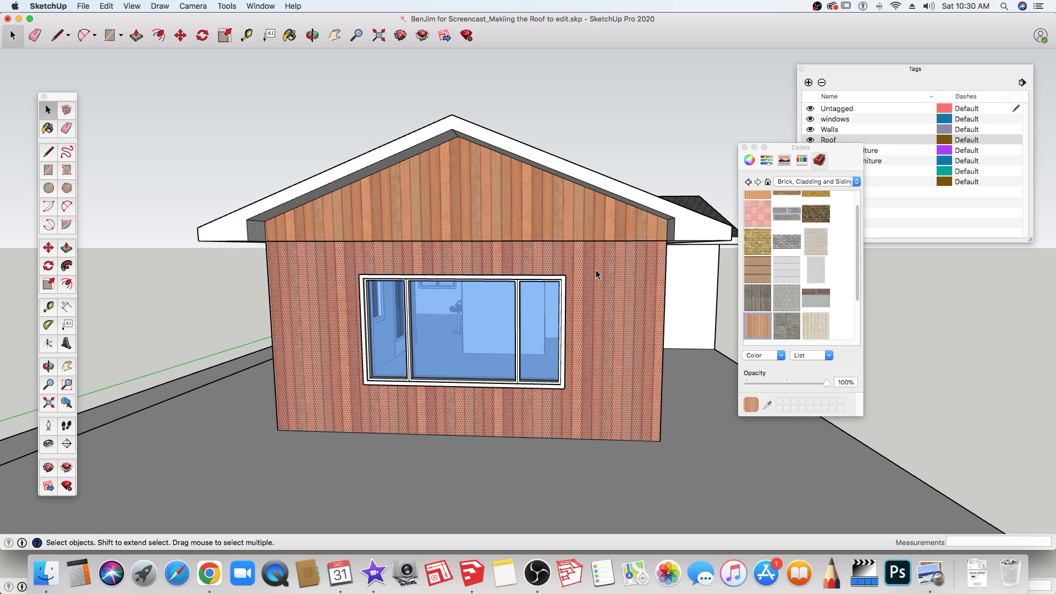
# - Scale and shift the front wall's siding with Texture > Position to match the gable boards
pyautogui.rightClick(593, 275)
pyautogui.moveTo(619, 398)
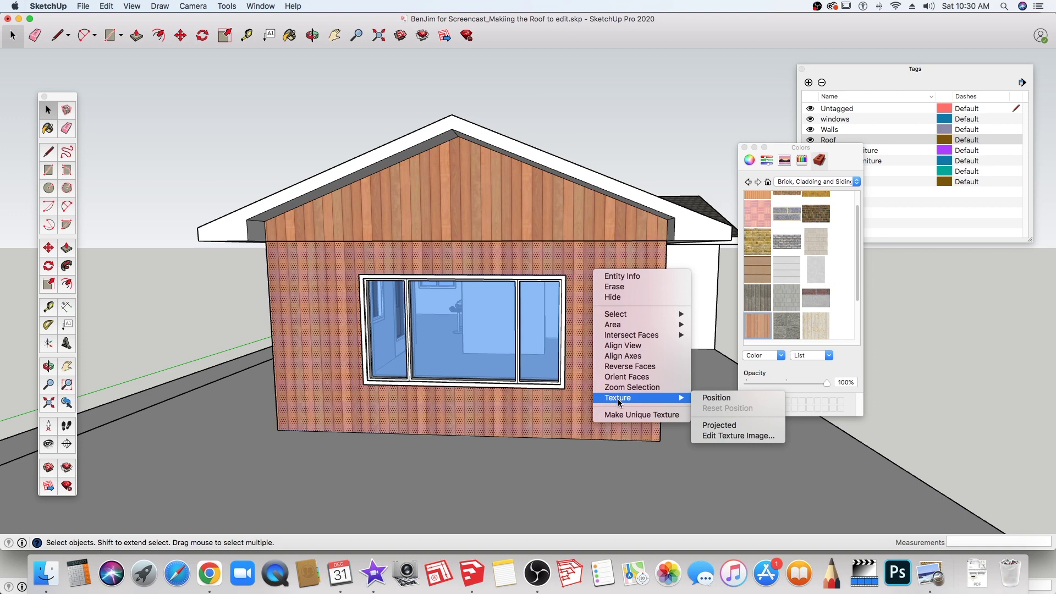
pyautogui.click(715, 399)
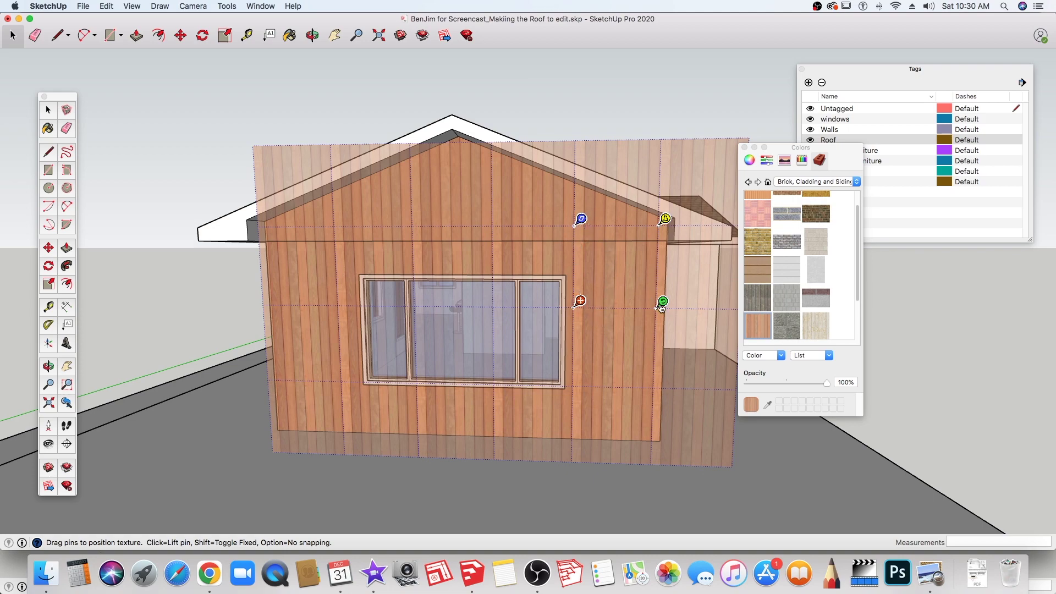
pyautogui.moveTo(660, 305)
pyautogui.mouseDown()
pyautogui.moveTo(683, 287)
pyautogui.moveTo(758, 310)
pyautogui.mouseUp()
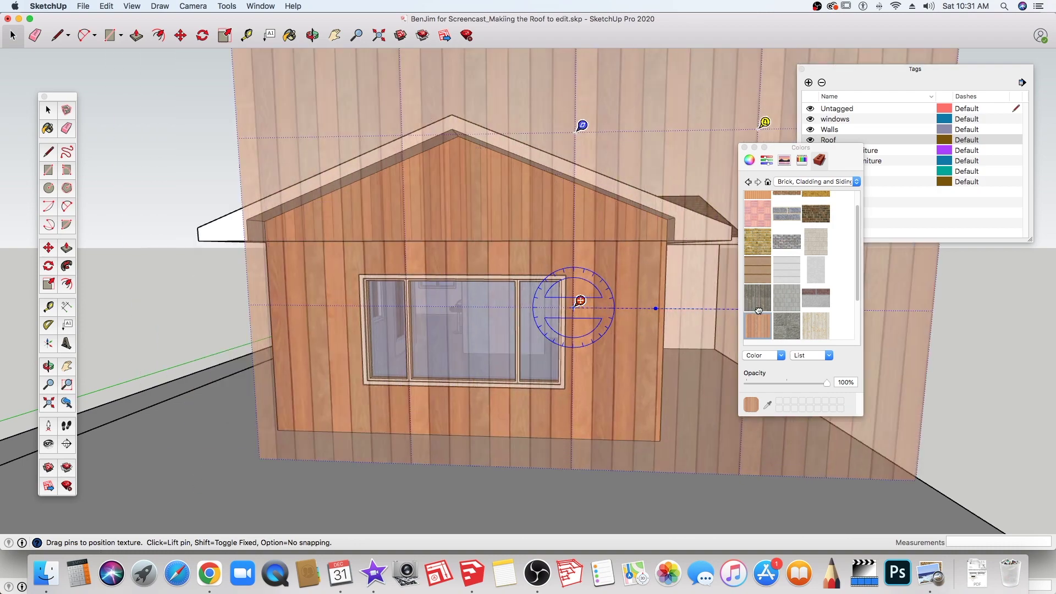
pyautogui.moveTo(759, 311); pyautogui.dragTo(647, 302)
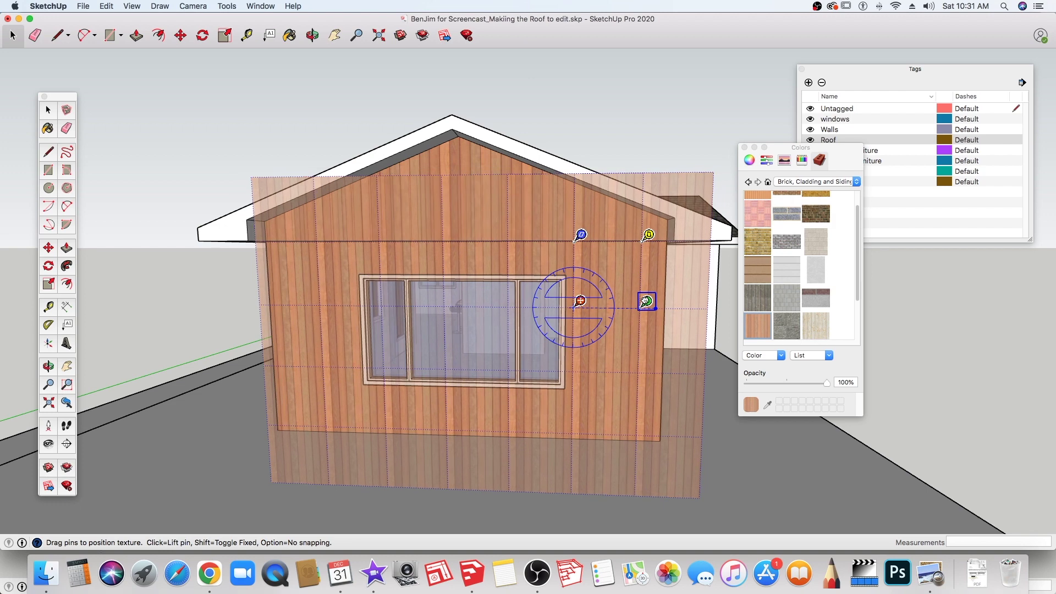
pyautogui.moveTo(647, 302)
pyautogui.mouseDown()
pyautogui.moveTo(663, 301)
pyautogui.moveTo(606, 289)
pyautogui.mouseUp()
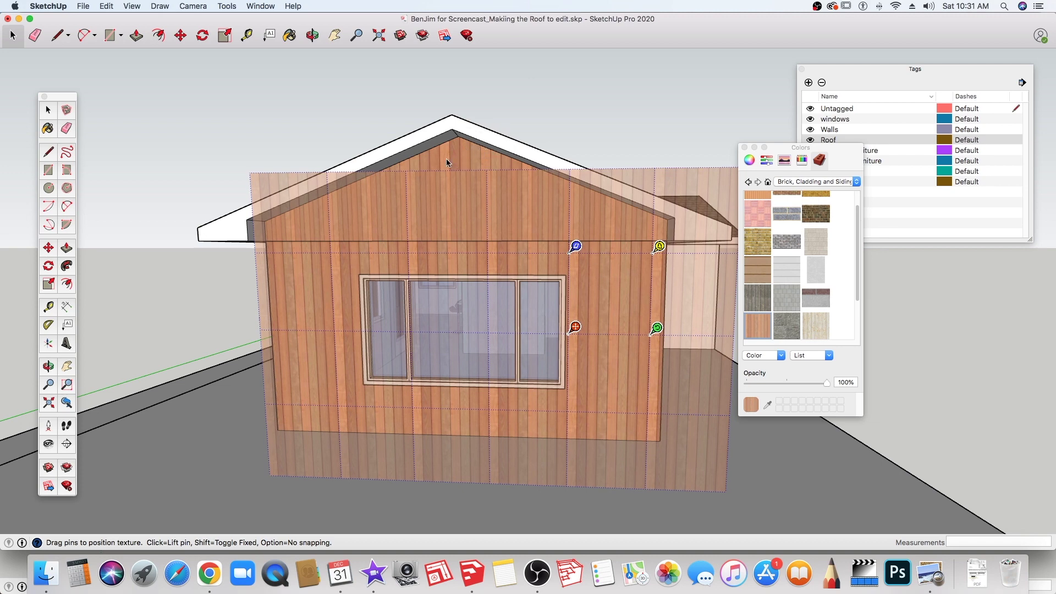
pyautogui.moveTo(603, 277)
pyautogui.mouseDown()
pyautogui.moveTo(594, 300)
pyautogui.moveTo(554, 304)
pyautogui.mouseUp()
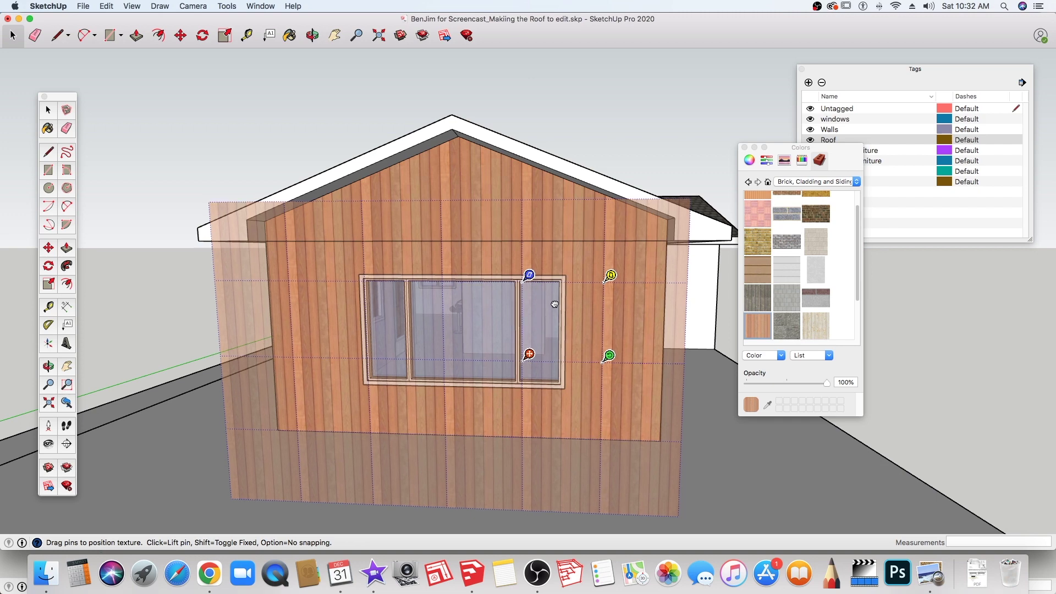
pyautogui.click(631, 125)
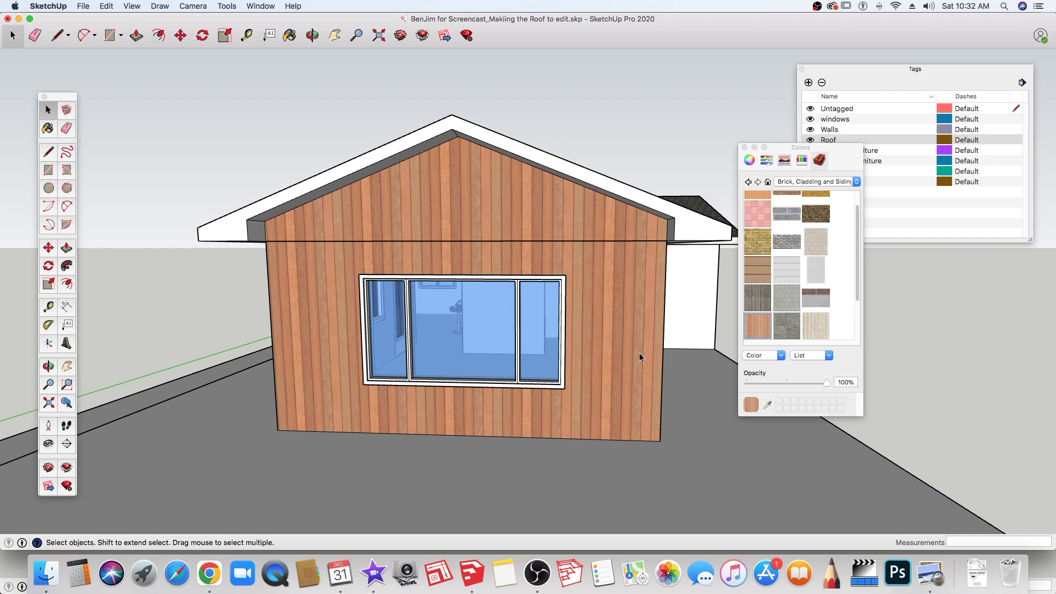
pyautogui.scroll(1, 348, 367)
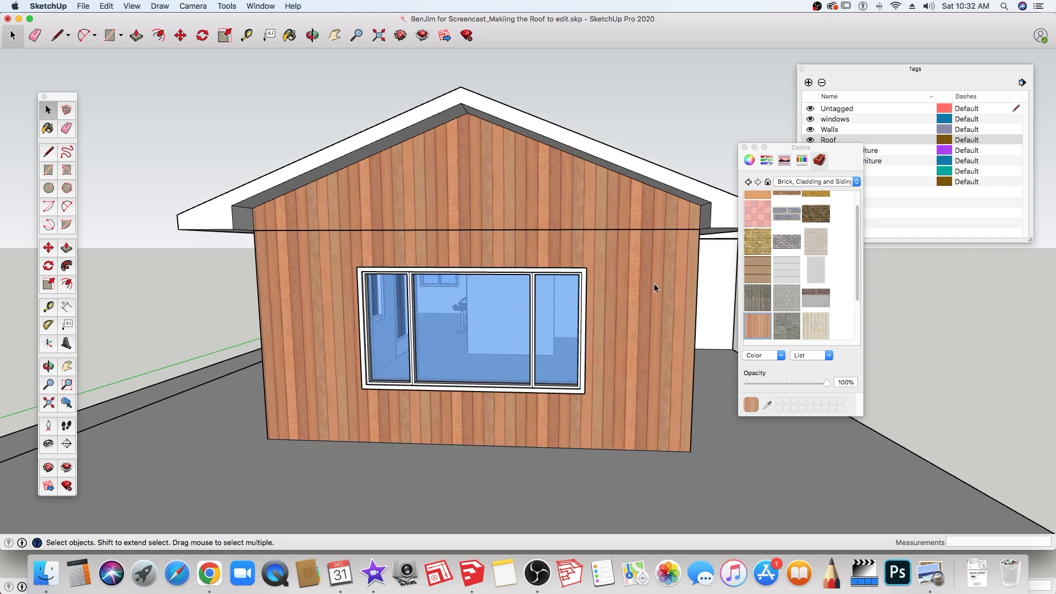
# - Paint the side wing's corner, front and side walls with Modern Siding, undoing a stray stroke
pyautogui.moveTo(655, 283); pyautogui.dragTo(395, 258, button='middle')
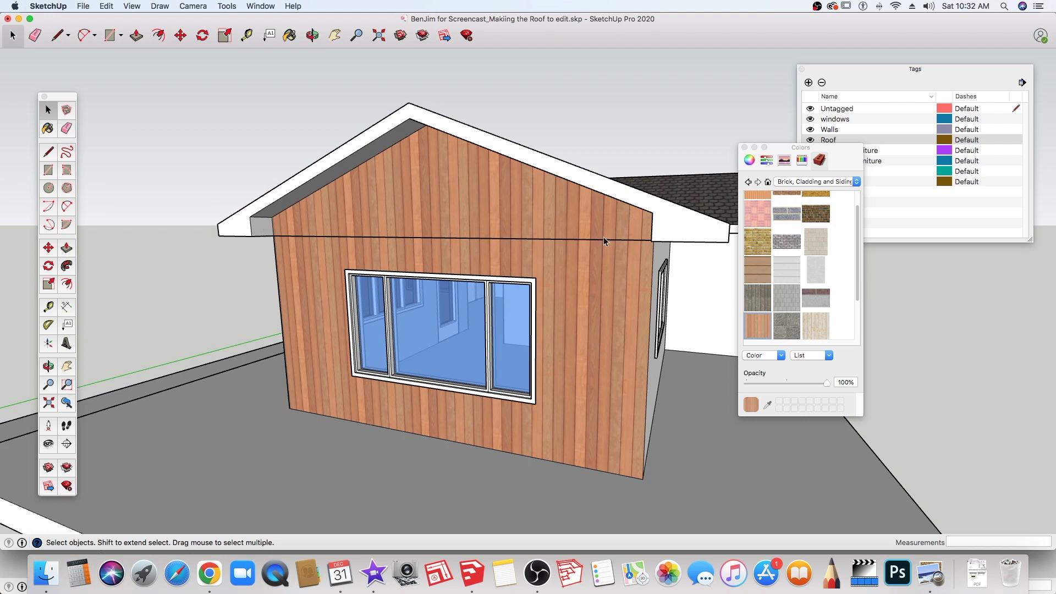
pyautogui.moveTo(605, 235)
pyautogui.mouseDown(button='middle')
pyautogui.moveTo(575, 240)
pyautogui.moveTo(581, 296)
pyautogui.moveTo(570, 293)
pyautogui.mouseUp(button='middle')
pyautogui.press('b')
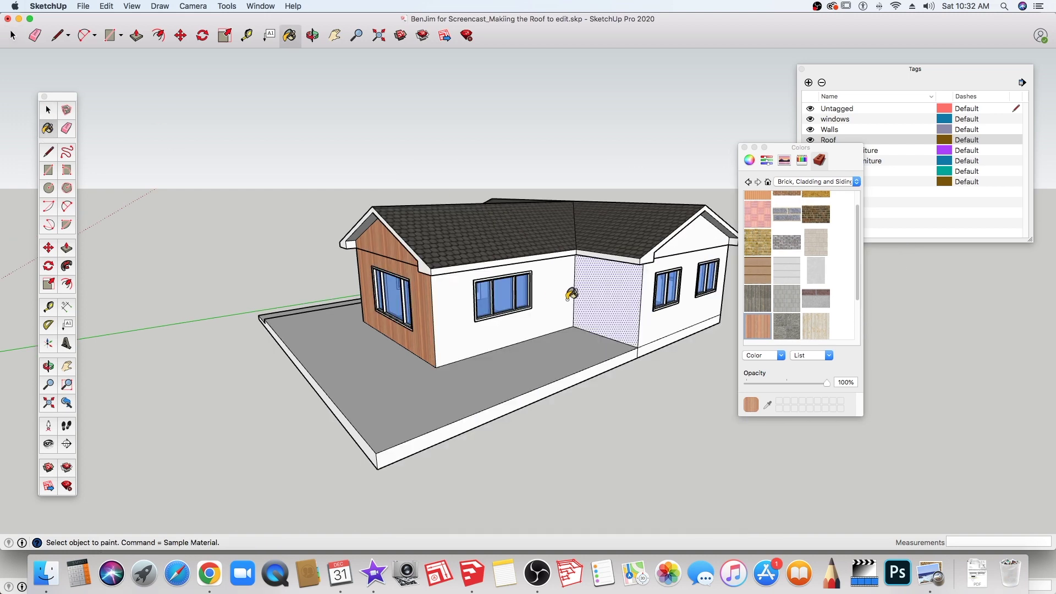
pyautogui.click(577, 296)
pyautogui.moveTo(561, 286)
pyautogui.mouseDown(button='middle')
pyautogui.moveTo(547, 273)
pyautogui.moveTo(540, 330)
pyautogui.moveTo(371, 330)
pyautogui.moveTo(372, 413)
pyautogui.moveTo(604, 306)
pyautogui.mouseUp(button='middle')
pyautogui.click(547, 272)
pyautogui.click(604, 306)
pyautogui.click(648, 231)
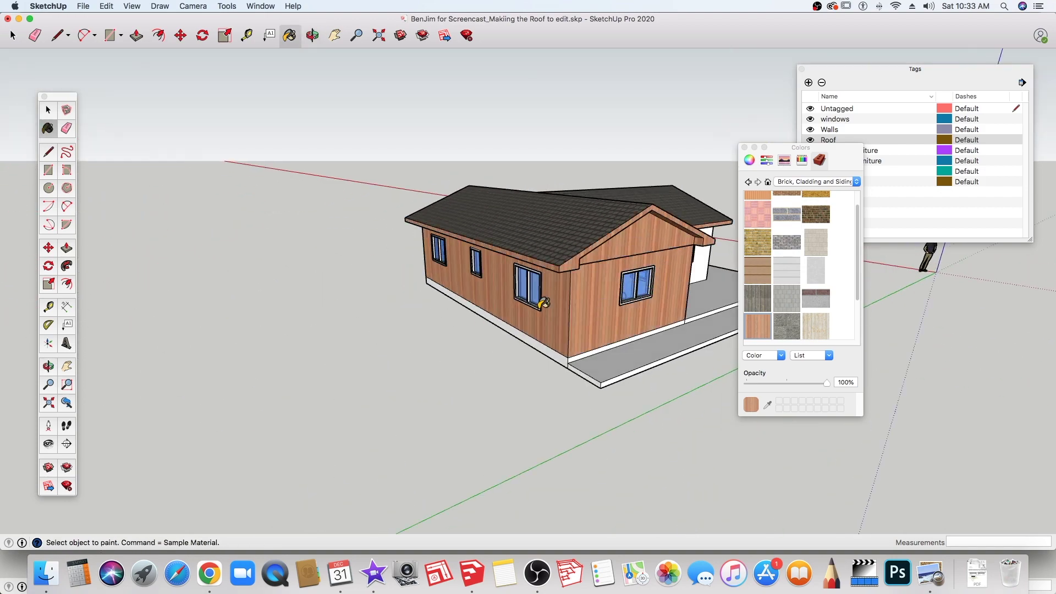
pyautogui.press('super+z')
# - Paint the wing's gable face with Modern Siding from inside the roof group
pyautogui.press('space')
pyautogui.doubleClick(633, 257)
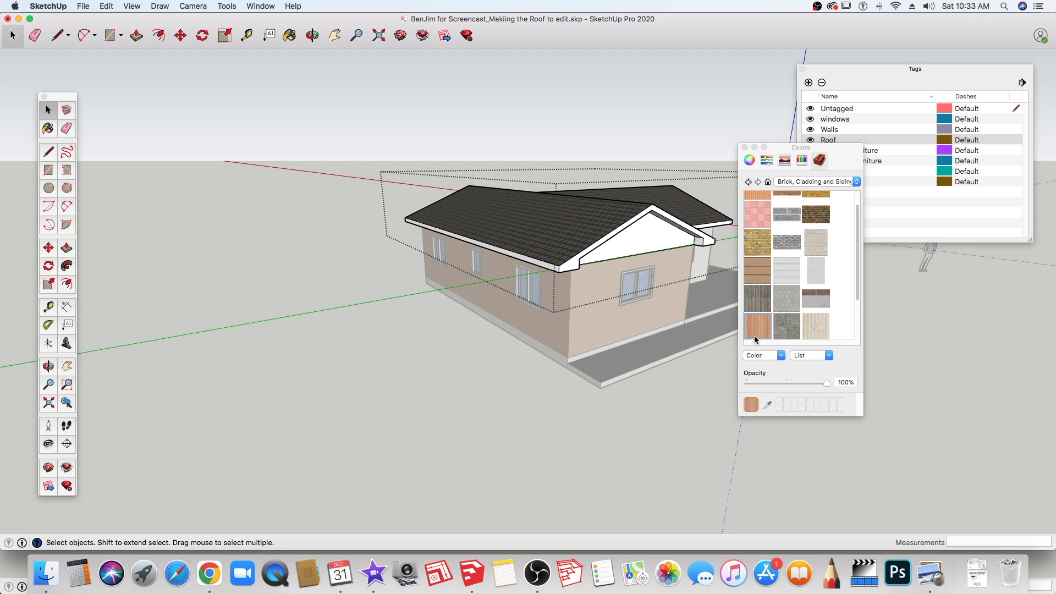
pyautogui.click(650, 243)
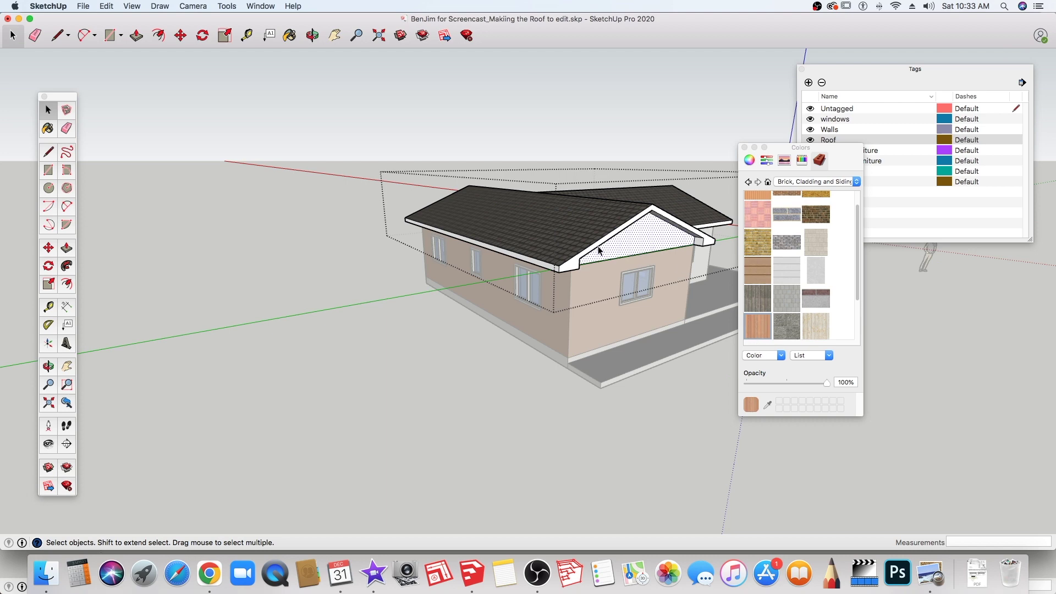
pyautogui.click(47, 128)
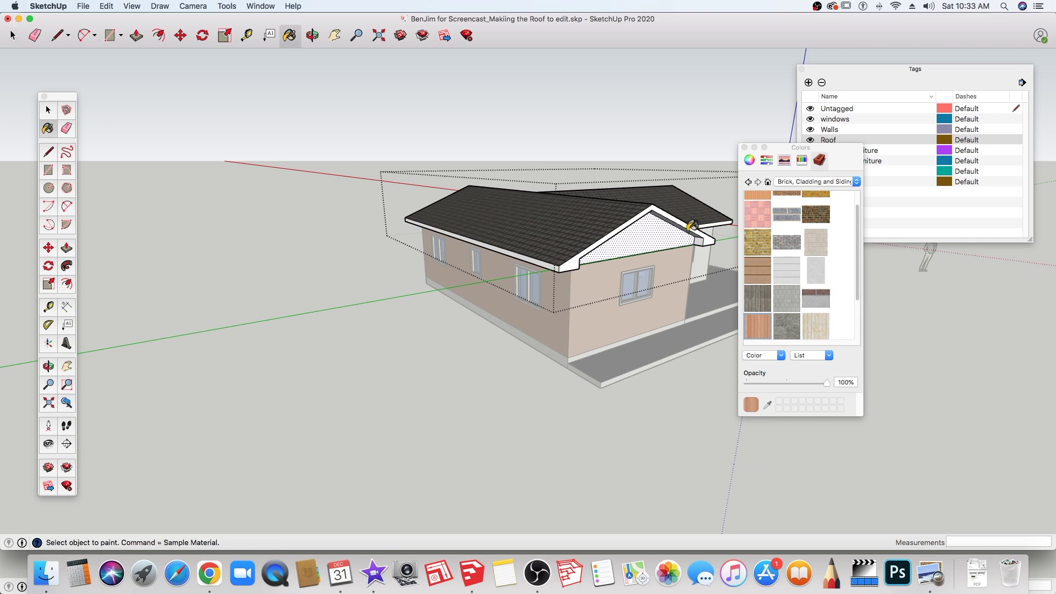
pyautogui.click(658, 238)
pyautogui.press('space')
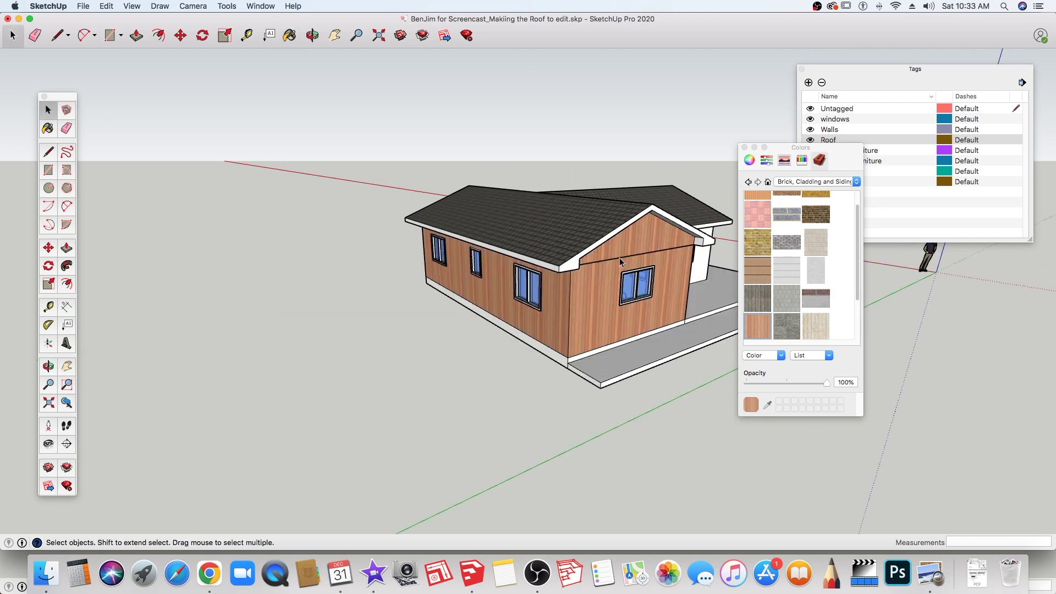
pyautogui.moveTo(620, 258); pyautogui.dragTo(510, 294, button='middle')
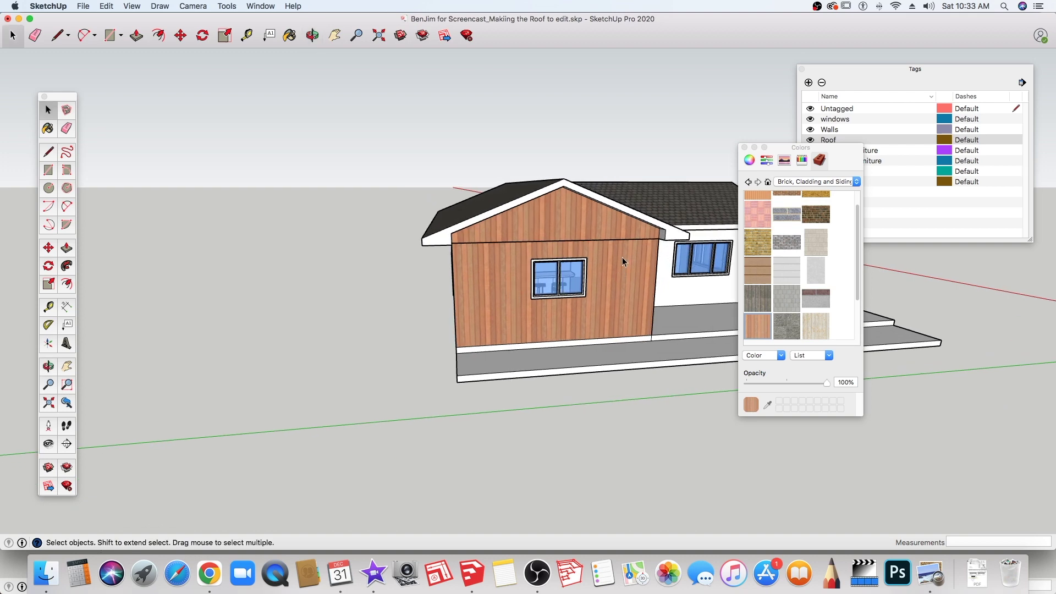
# - Move the wing wall's siding texture down with Texture > Position to meet the gable boards
pyautogui.click(619, 272)
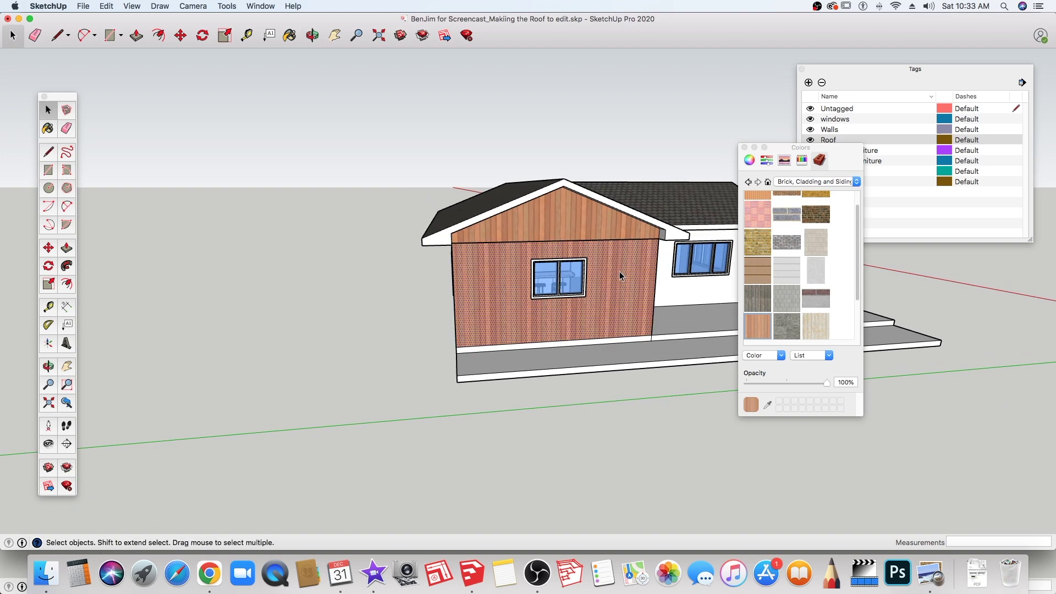
pyautogui.rightClick(619, 270)
pyautogui.moveTo(660, 397)
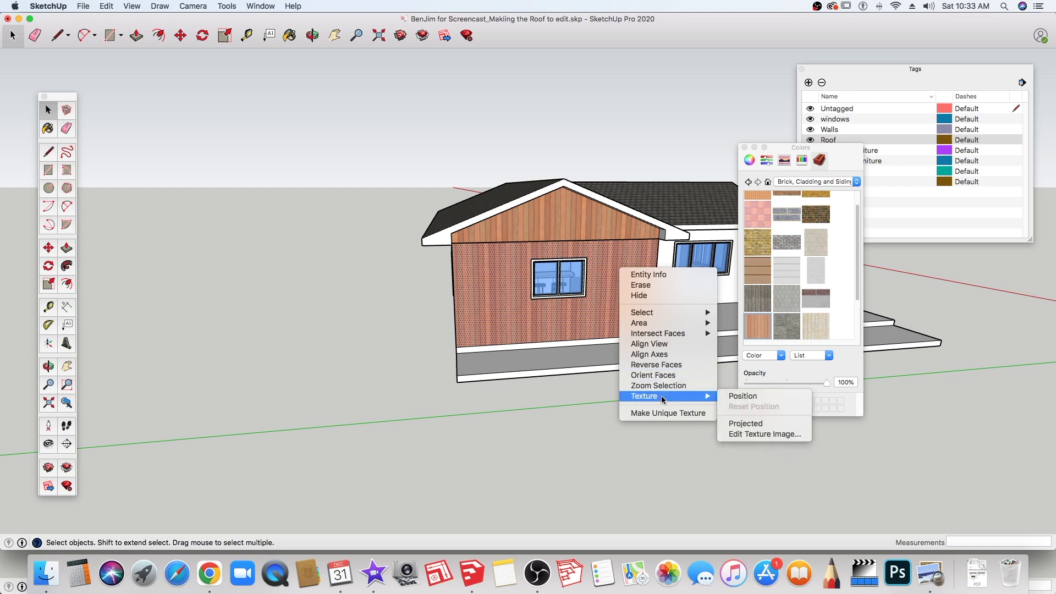
pyautogui.click(740, 396)
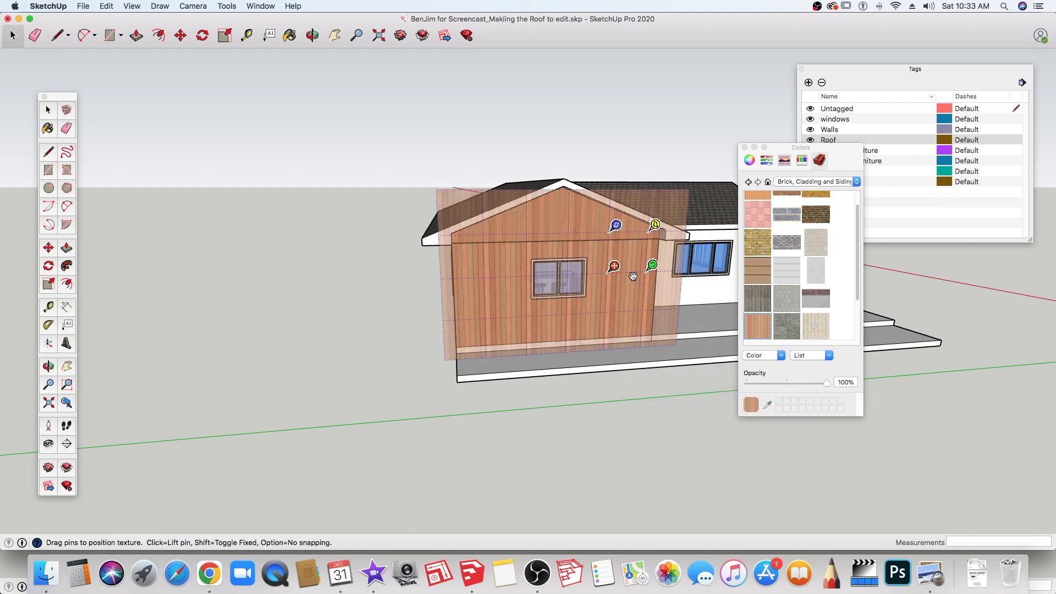
pyautogui.moveTo(604, 289)
pyautogui.mouseDown()
pyautogui.moveTo(602, 318)
pyautogui.moveTo(577, 320)
pyautogui.mouseUp()
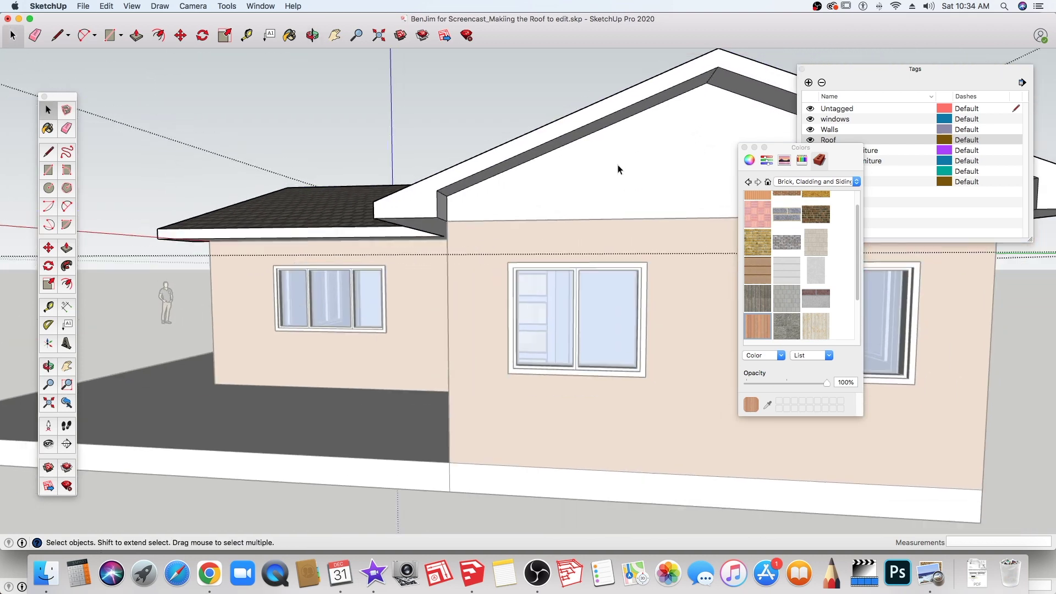
pyautogui.moveTo(620, 165)
pyautogui.mouseDown(button='middle')
pyautogui.moveTo(560, 263)
pyautogui.moveTo(769, 278)
pyautogui.mouseUp(button='middle')
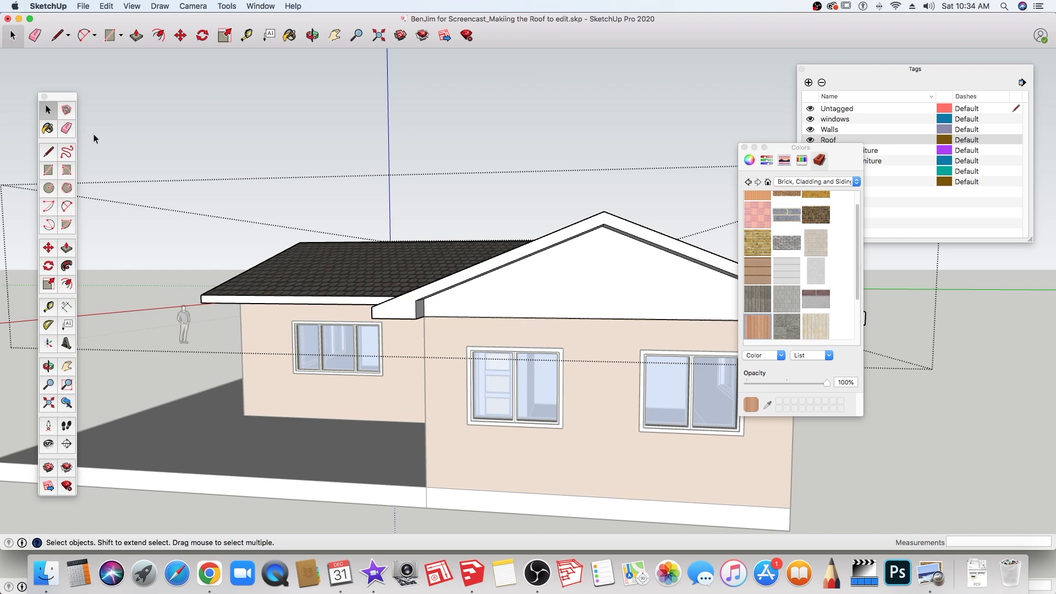
# - Paint the remaining gable face with vertical wood siding and leave the group
pyautogui.click(47, 128)
pyautogui.click(620, 260)
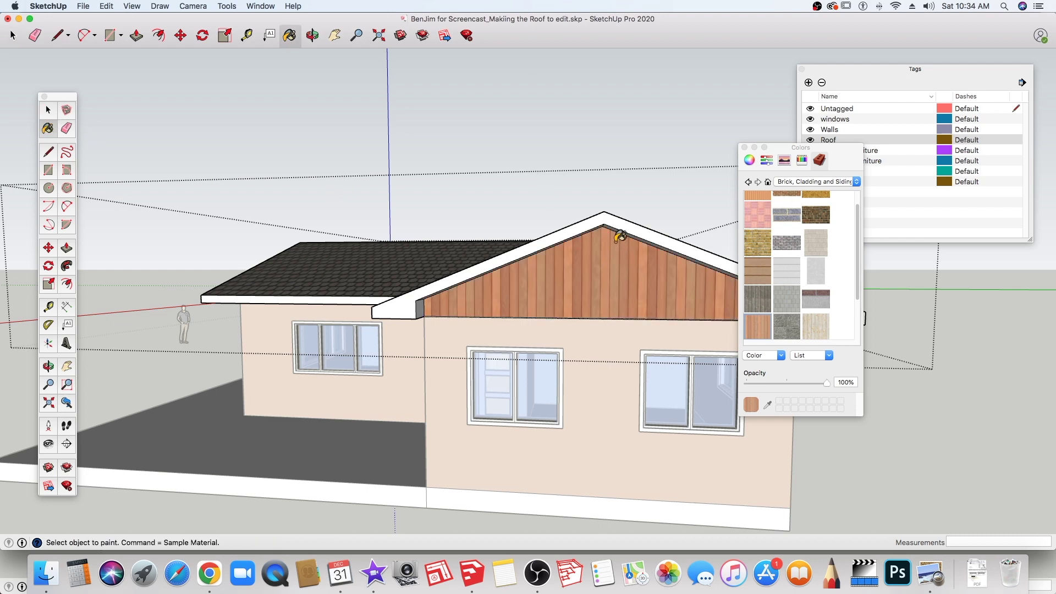
pyautogui.press('space')
# - Shift the front wall's plank pattern left with Texture > Position
pyautogui.click(898, 415)
pyautogui.click(620, 344)
pyautogui.rightClick(620, 344)
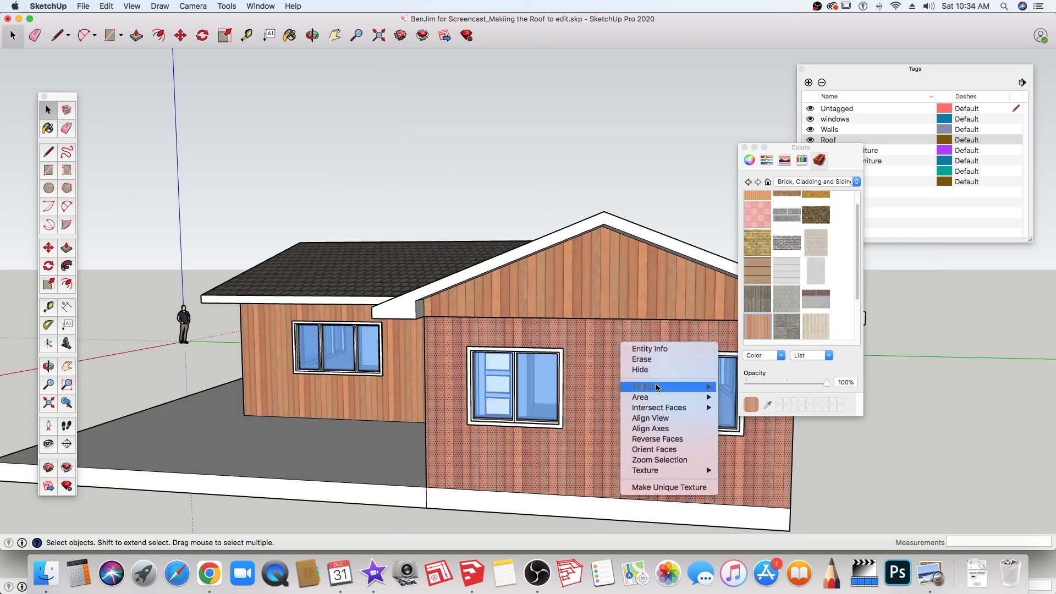
pyautogui.moveTo(646, 471)
pyautogui.click(739, 470)
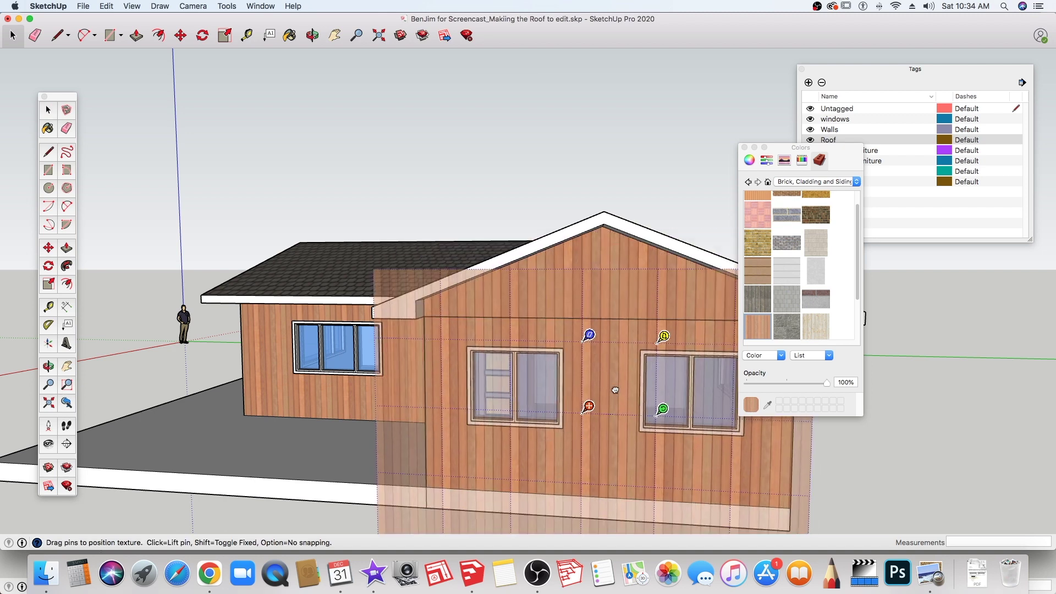
pyautogui.moveTo(615, 390); pyautogui.dragTo(596, 396)
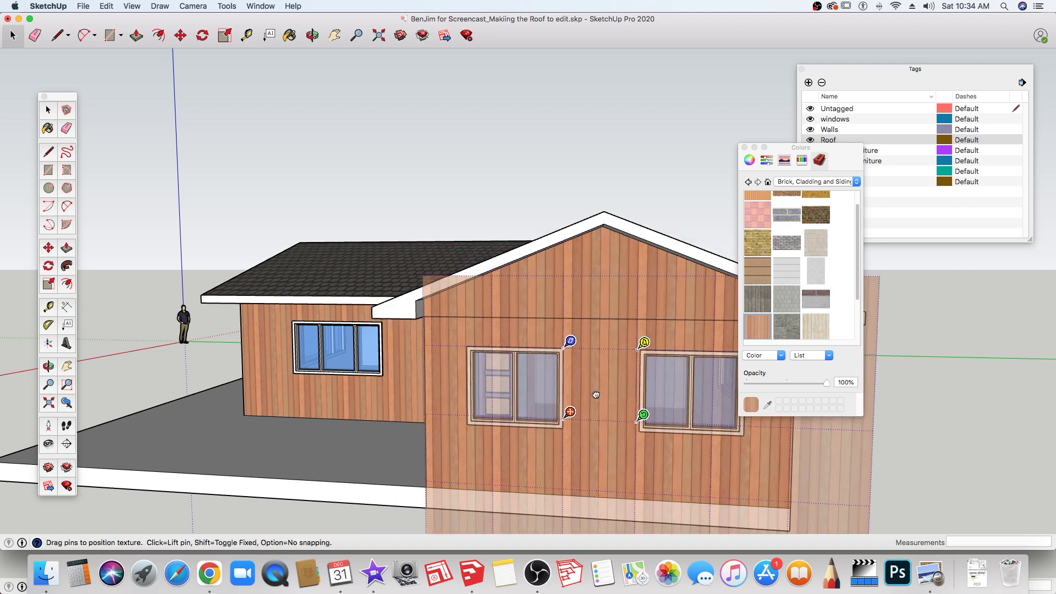
pyautogui.click(734, 473)
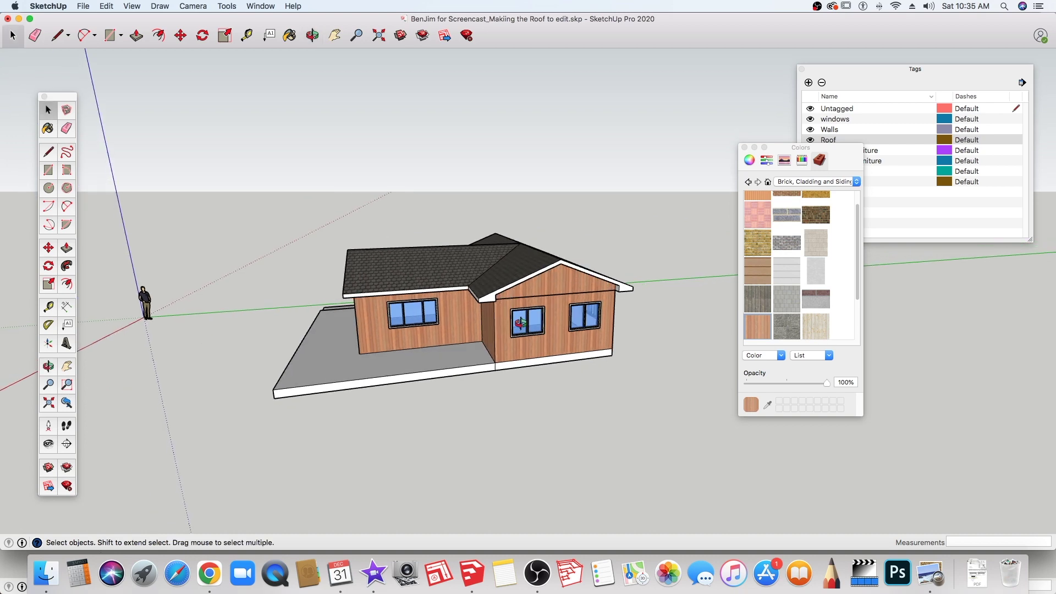
pyautogui.moveTo(519, 322); pyautogui.dragTo(490, 255, button='middle')
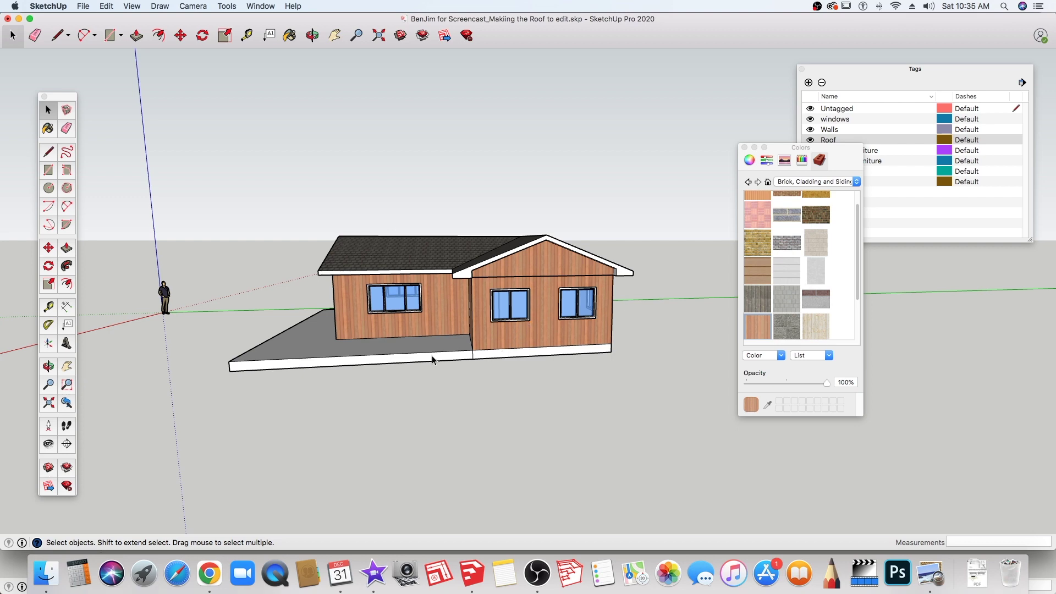
pyautogui.moveTo(433, 361)
pyautogui.mouseDown(button='middle')
pyautogui.moveTo(577, 349)
pyautogui.moveTo(565, 360)
pyautogui.mouseUp(button='middle')
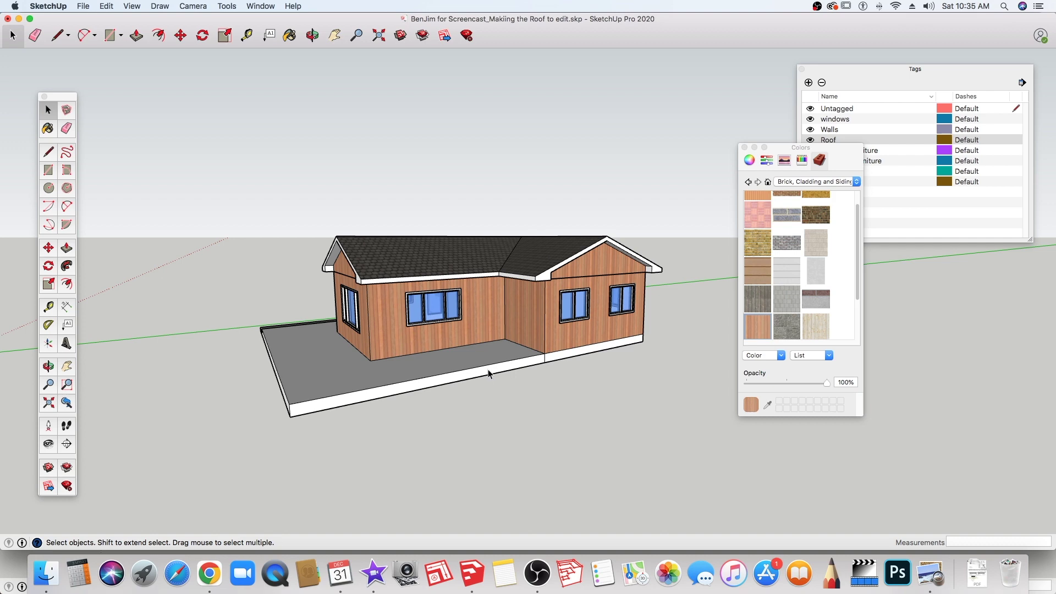
pyautogui.moveTo(595, 361); pyautogui.dragTo(521, 378, button='middle')
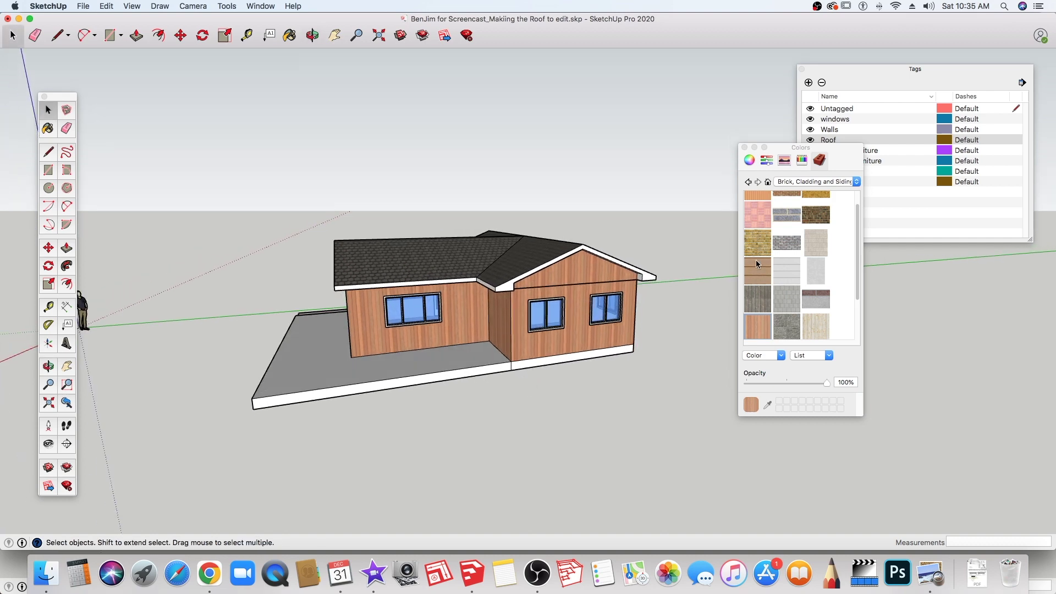
pyautogui.click(857, 182)
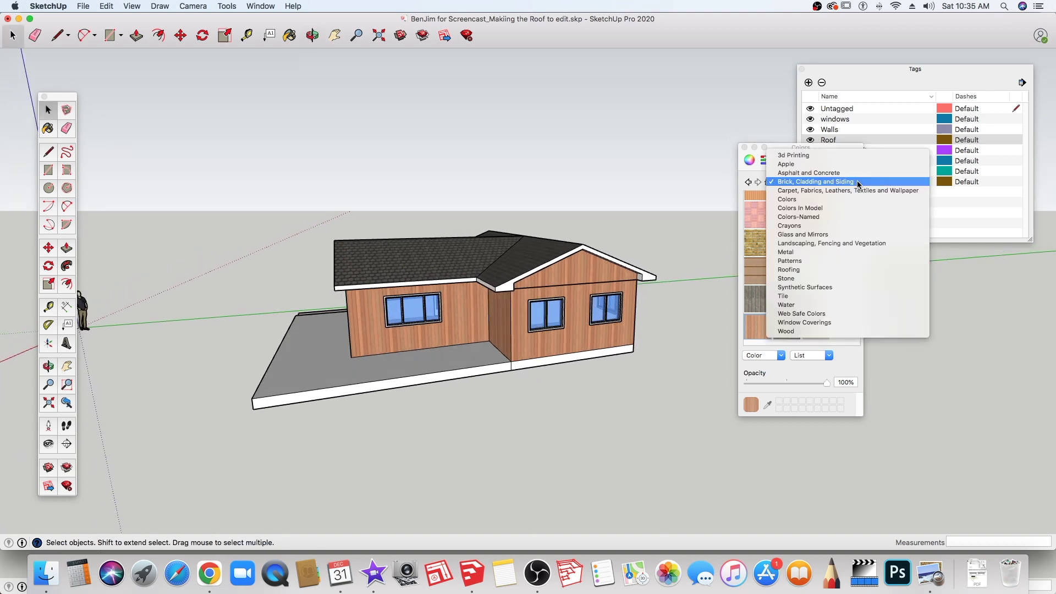
# - Paint the foundation with grey concrete from Asphalt and Concrete, orbiting around the house
pyautogui.click(813, 176)
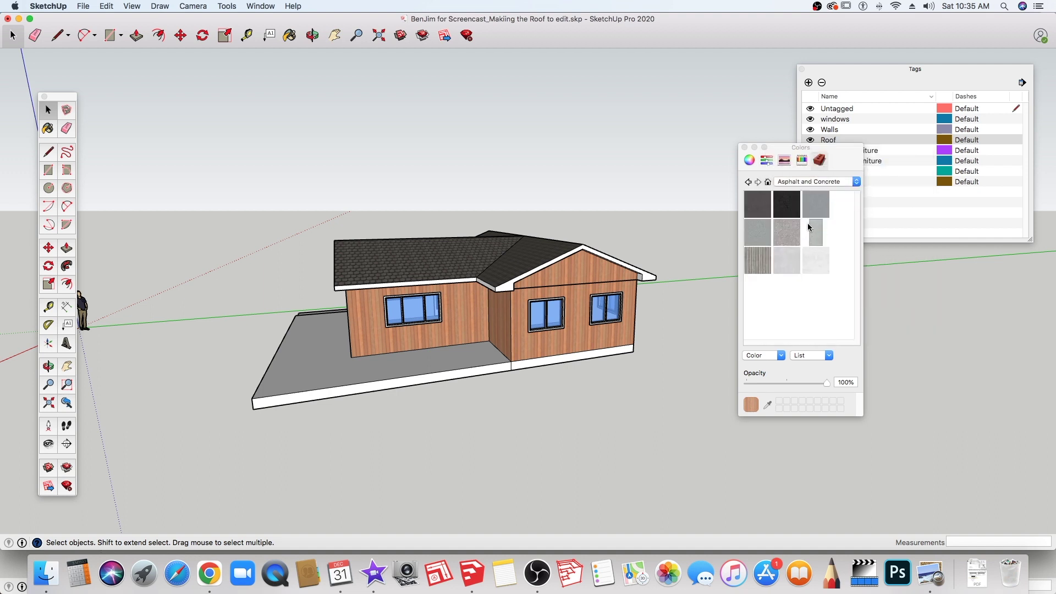
pyautogui.click(822, 212)
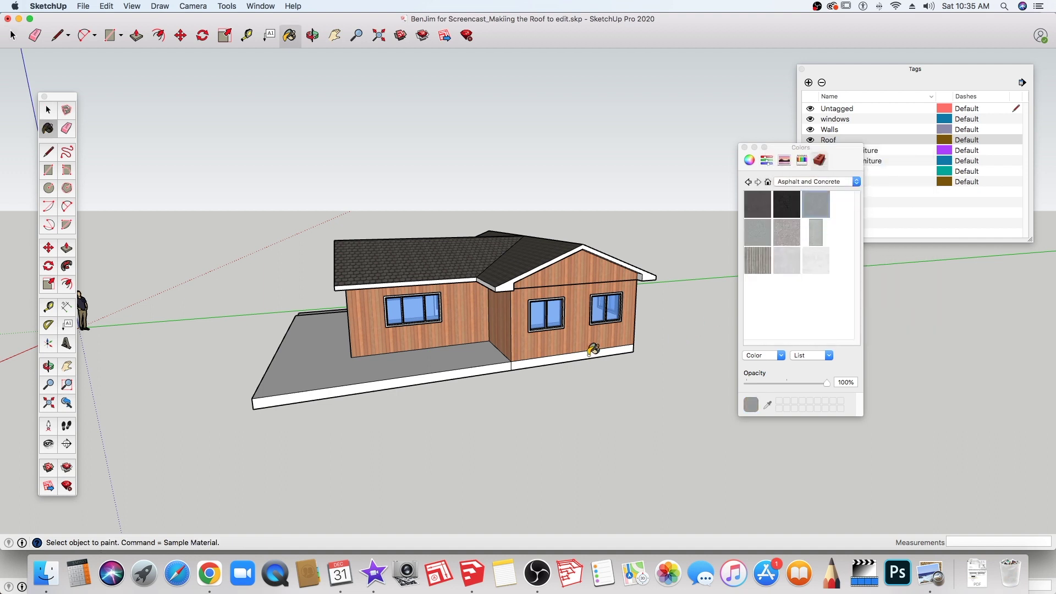
pyautogui.moveTo(615, 355)
pyautogui.mouseDown(button='middle')
pyautogui.moveTo(551, 351)
pyautogui.moveTo(545, 340)
pyautogui.mouseUp(button='middle')
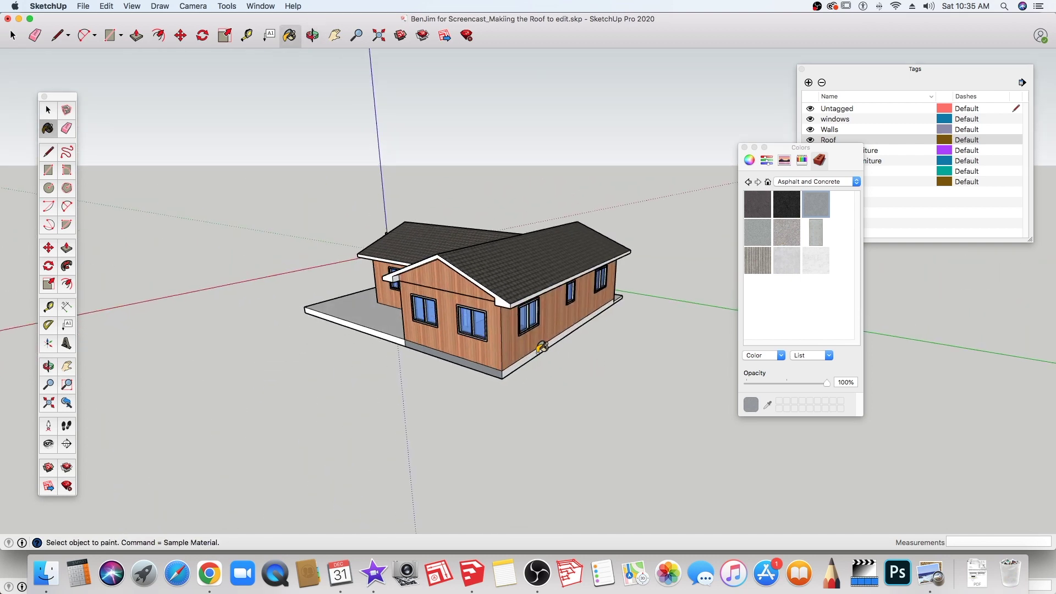
pyautogui.moveTo(638, 320); pyautogui.dragTo(651, 328, button='middle')
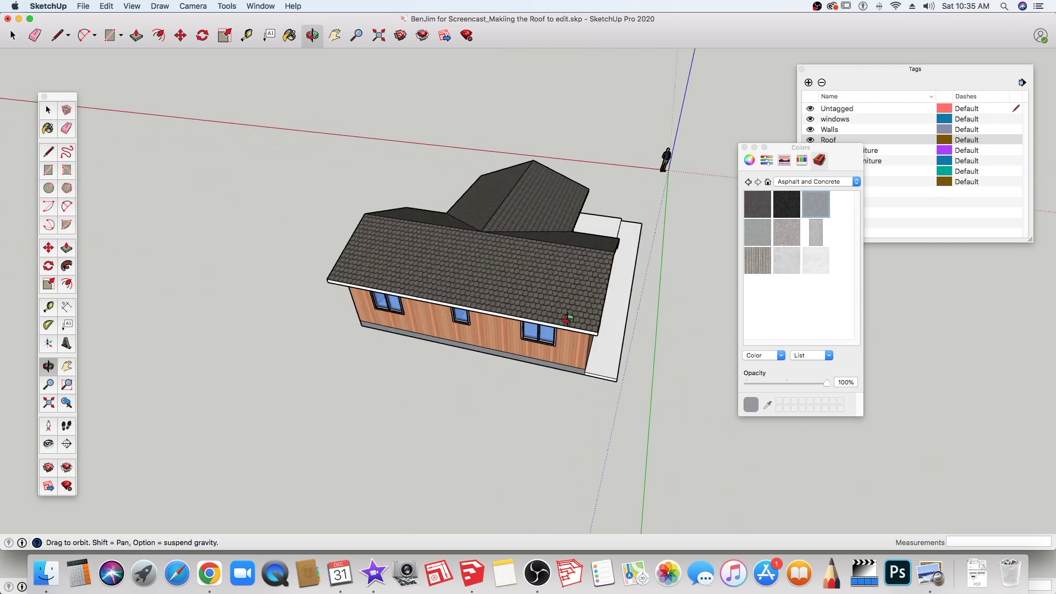
pyautogui.moveTo(652, 329)
pyautogui.mouseDown(button='middle')
pyautogui.moveTo(614, 291)
pyautogui.moveTo(651, 354)
pyautogui.moveTo(585, 342)
pyautogui.mouseUp(button='middle')
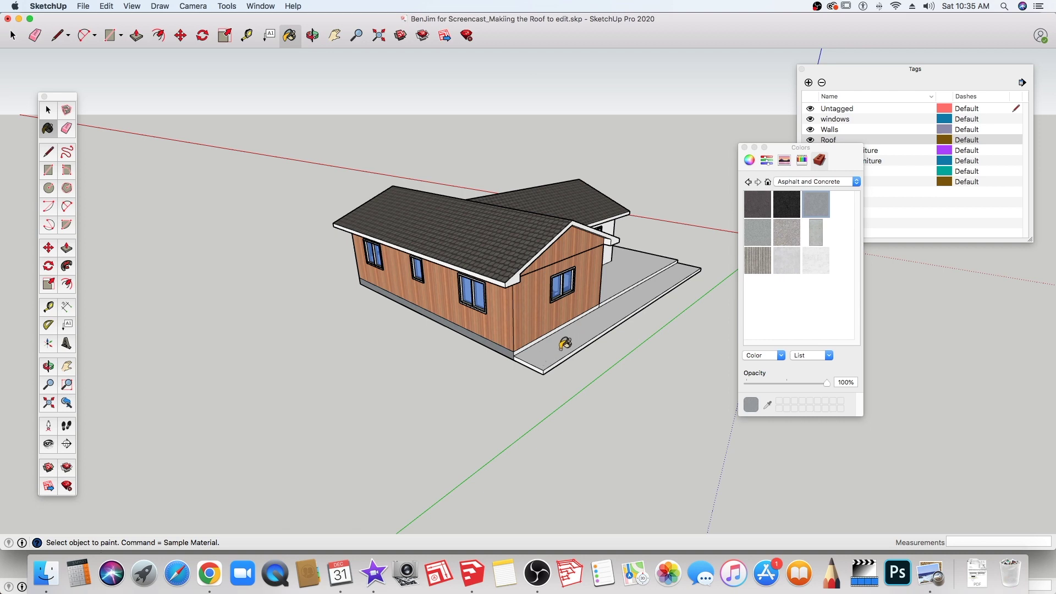
pyautogui.scroll(2, 565, 336)
pyautogui.scroll(2, 565, 337)
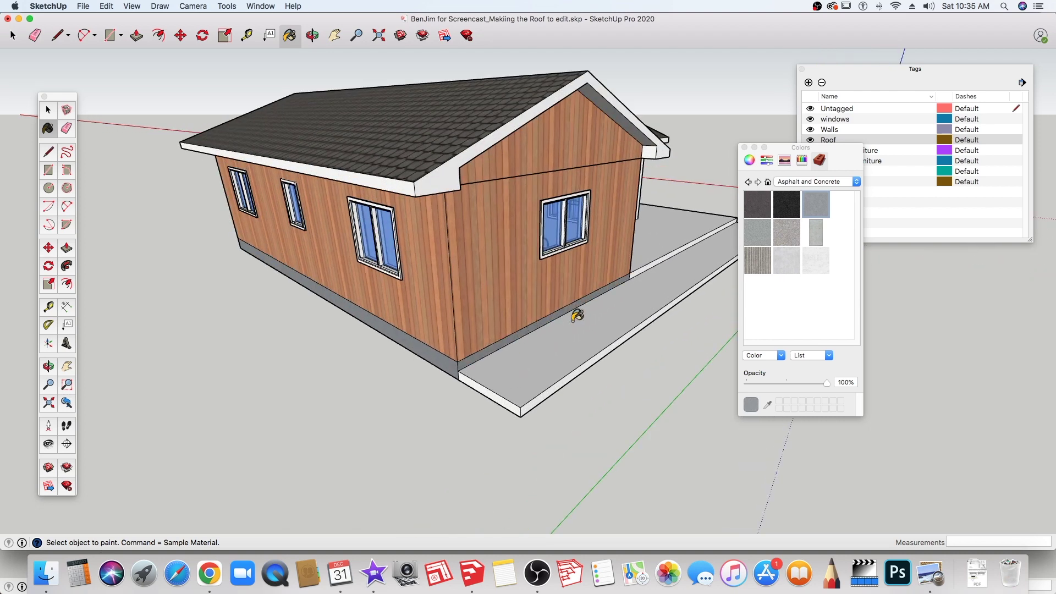
pyautogui.moveTo(619, 326); pyautogui.dragTo(483, 342, button='middle')
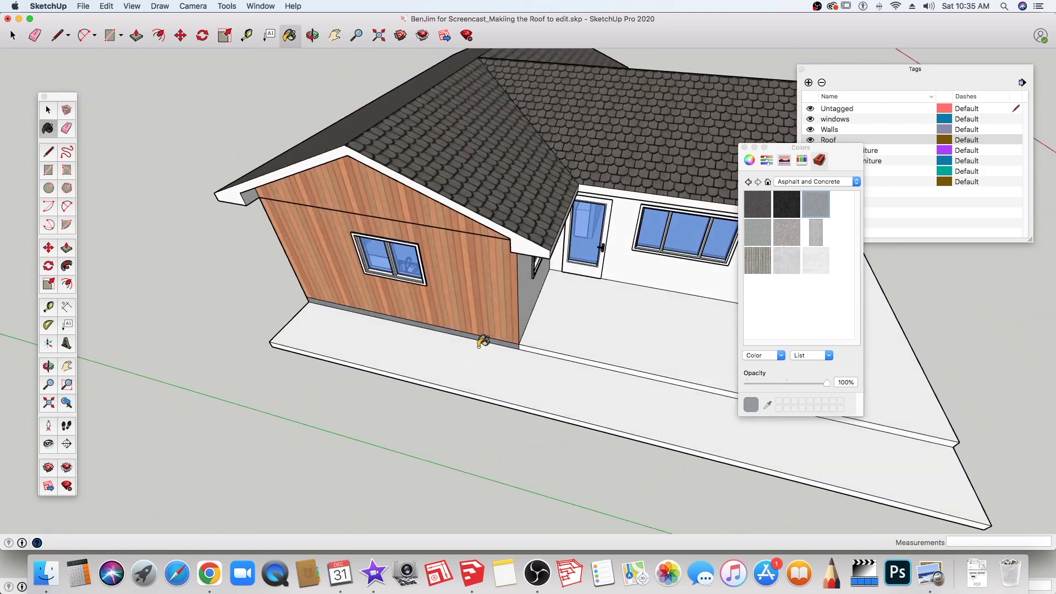
pyautogui.scroll(-3, 547, 328)
pyautogui.scroll(-2, 556, 327)
pyautogui.moveTo(556, 328)
pyautogui.mouseDown(button='middle')
pyautogui.moveTo(562, 289)
pyautogui.moveTo(615, 287)
pyautogui.moveTo(583, 303)
pyautogui.moveTo(703, 243)
pyautogui.mouseUp(button='middle')
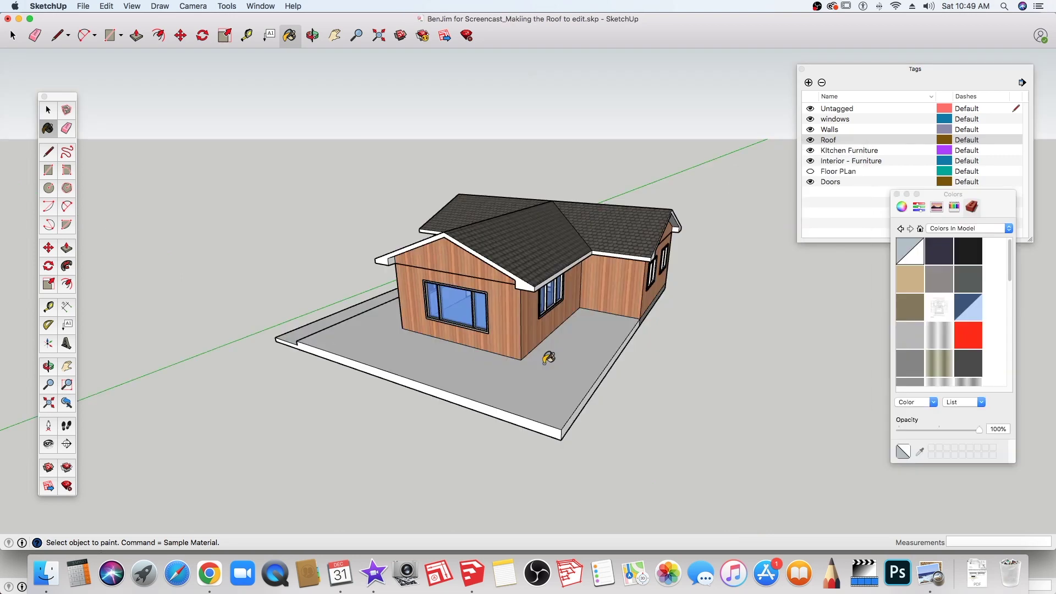
pyautogui.moveTo(550, 355)
pyautogui.mouseDown(button='middle')
pyautogui.moveTo(618, 366)
pyautogui.moveTo(603, 378)
pyautogui.moveTo(615, 369)
pyautogui.mouseUp(button='middle')
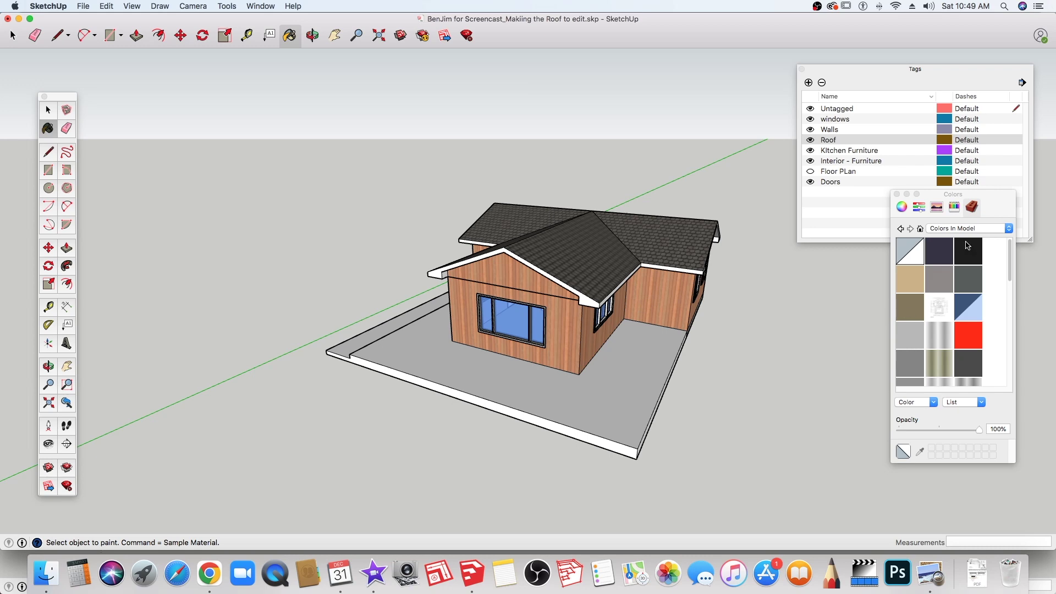
# - Paint the deck floor with the wood plank material from Brick, Cladding and Siding
pyautogui.click(1009, 229)
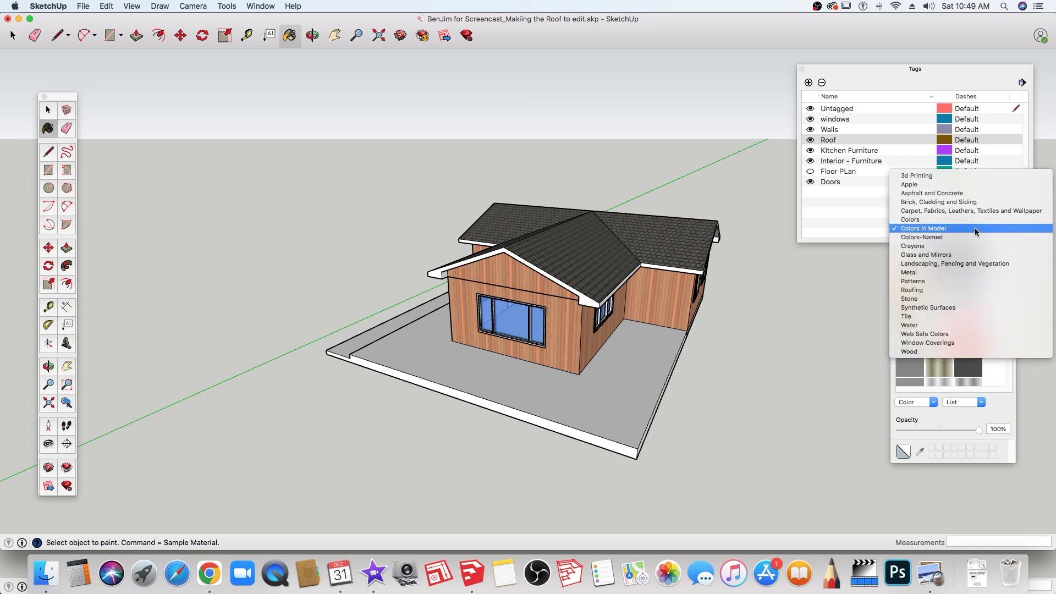
pyautogui.click(962, 203)
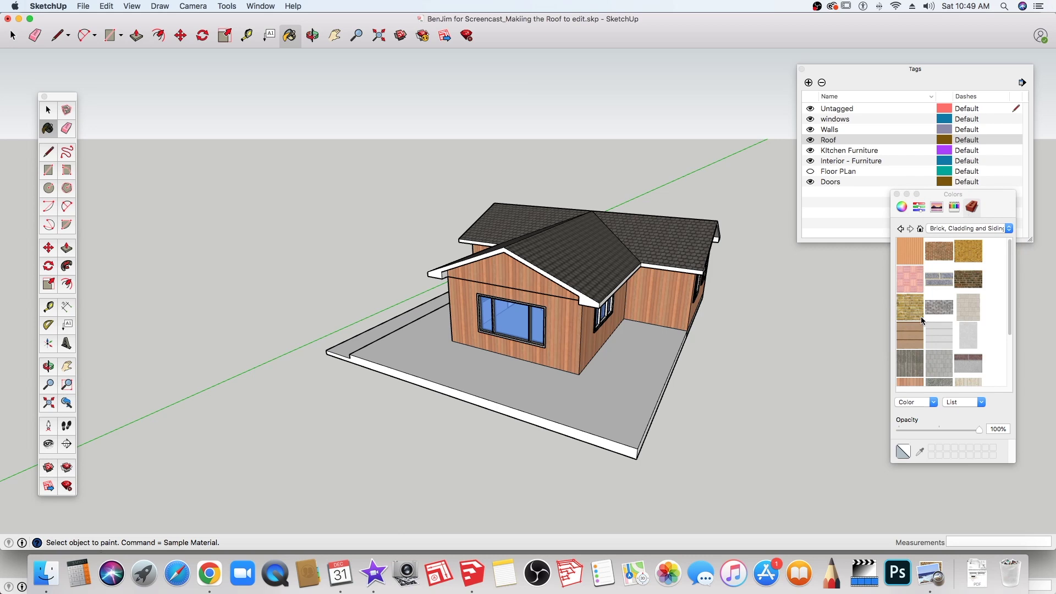
pyautogui.scroll(-3, 922, 318)
pyautogui.click(910, 326)
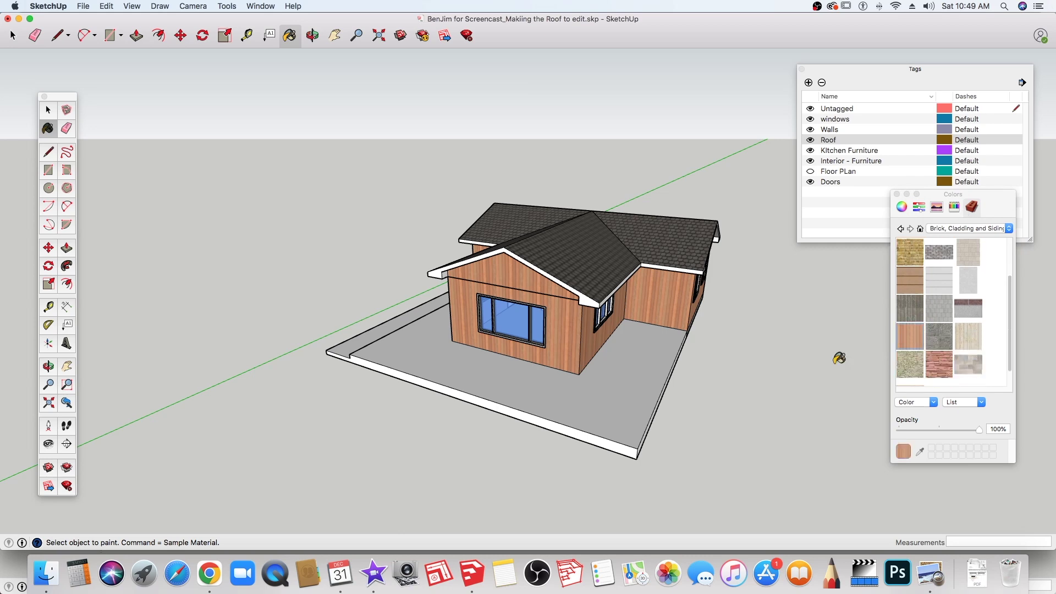
pyautogui.click(625, 376)
pyautogui.moveTo(592, 409); pyautogui.dragTo(572, 382, button='middle')
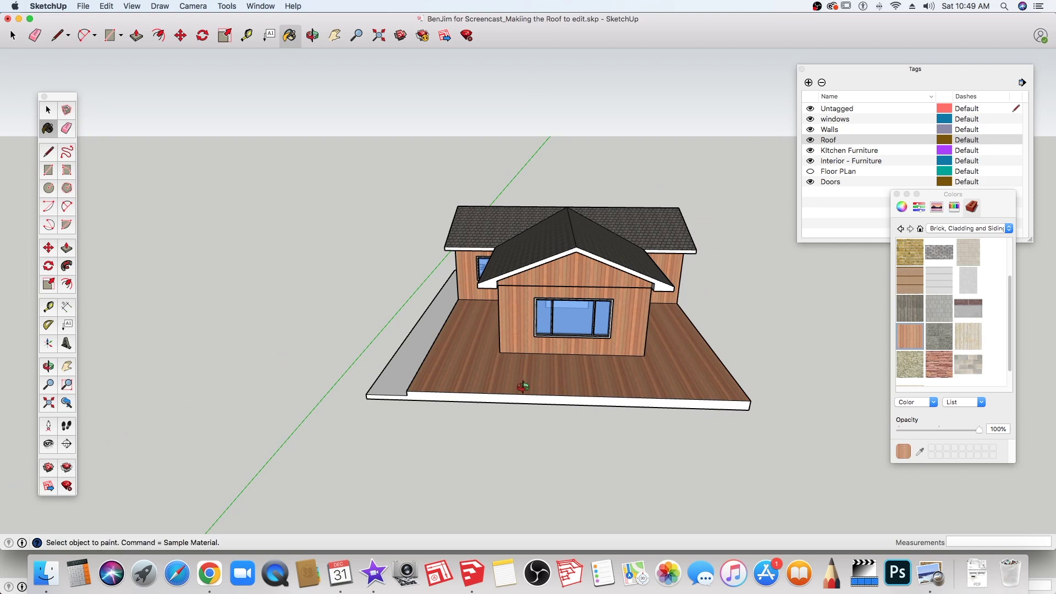
# - Paint the grey walkway, deck front edge and step face with the reddish wood texture
pyautogui.moveTo(519, 380); pyautogui.dragTo(540, 389, button='middle')
pyautogui.click(535, 387)
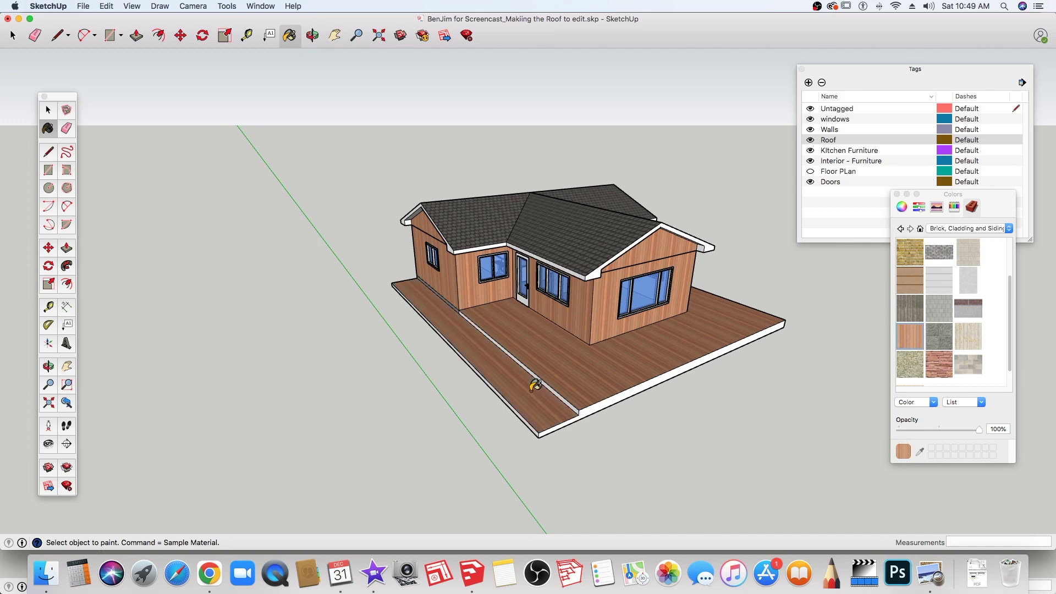
pyautogui.click(618, 396)
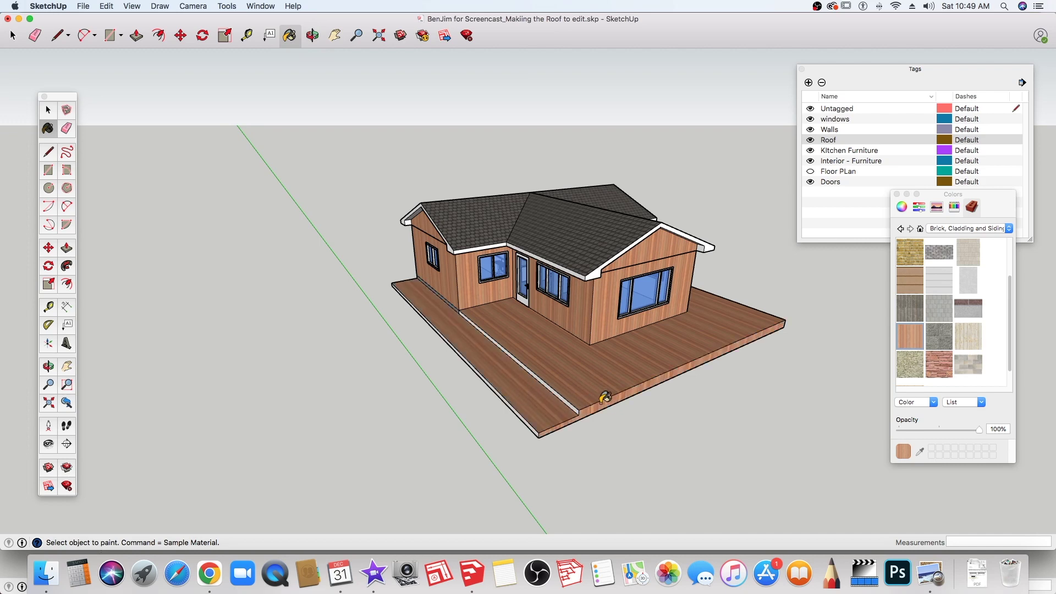
pyautogui.click(565, 398)
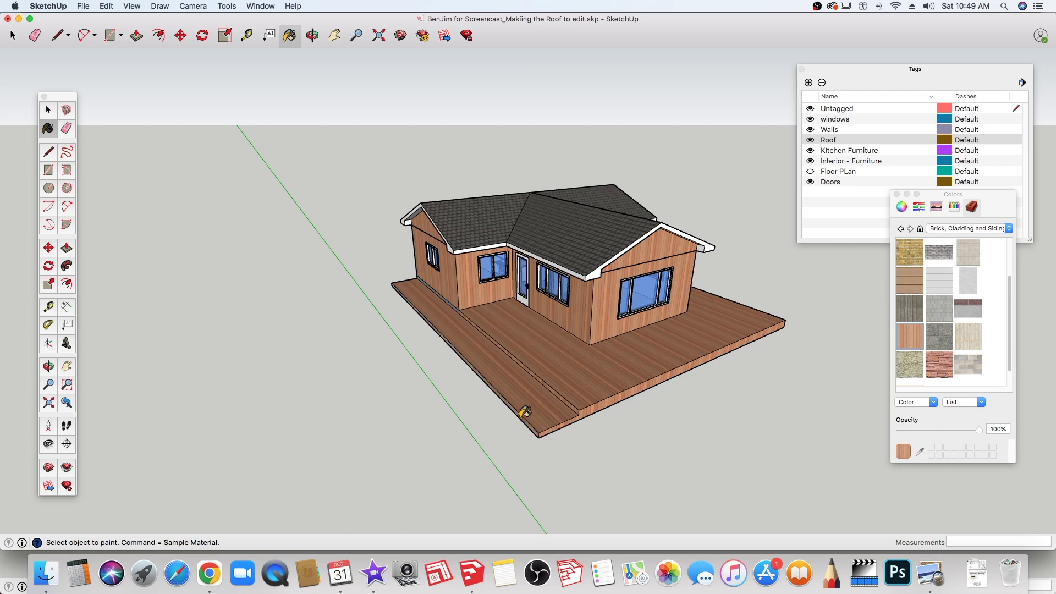
# - Orbit around the deck to check the wood-covered edges, then return to the Select tool
pyautogui.moveTo(525, 411)
pyautogui.mouseDown(button='middle')
pyautogui.moveTo(762, 443)
pyautogui.moveTo(505, 319)
pyautogui.mouseUp(button='middle')
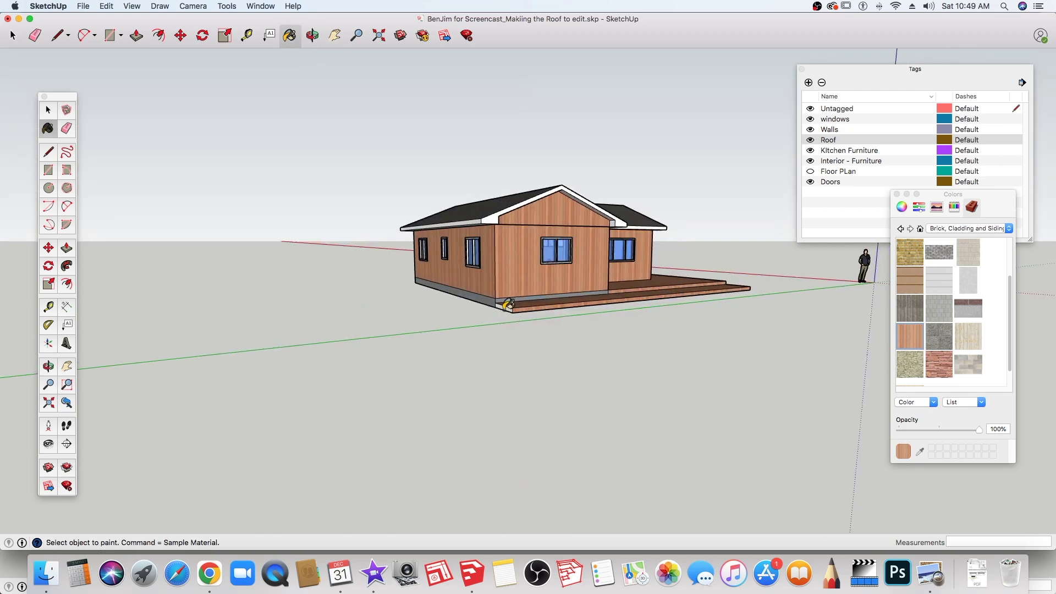
pyautogui.scroll(3, 512, 302)
pyautogui.moveTo(625, 300); pyautogui.dragTo(377, 420, button='middle')
pyautogui.scroll(-2, 508, 366)
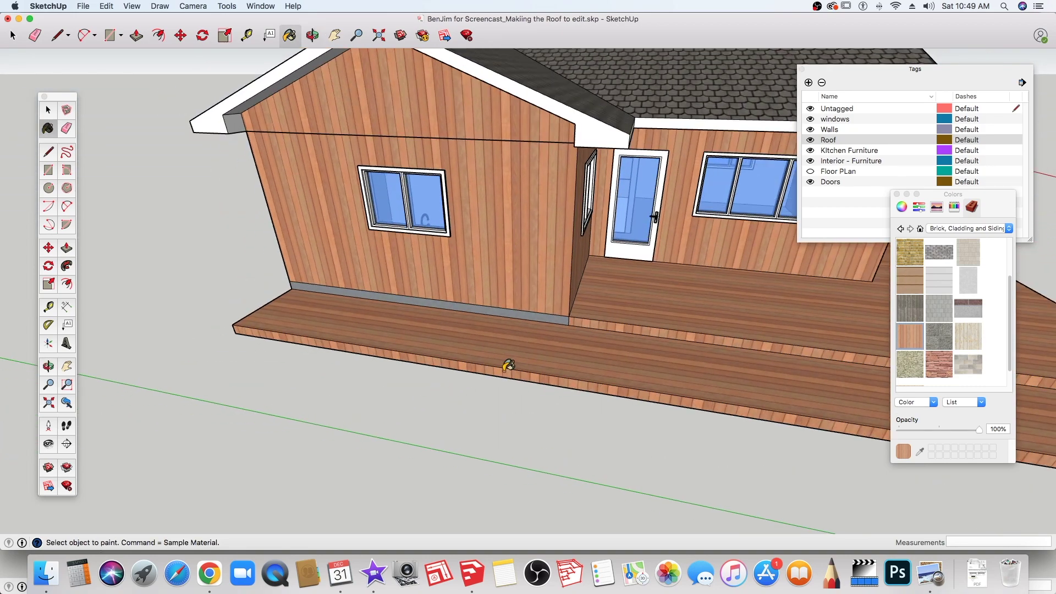
pyautogui.scroll(-2, 507, 365)
pyautogui.moveTo(653, 346)
pyautogui.mouseDown(button='middle')
pyautogui.moveTo(616, 365)
pyautogui.moveTo(566, 358)
pyautogui.moveTo(698, 384)
pyautogui.moveTo(639, 386)
pyautogui.moveTo(666, 416)
pyautogui.mouseUp(button='middle')
pyautogui.scroll(-3, 566, 363)
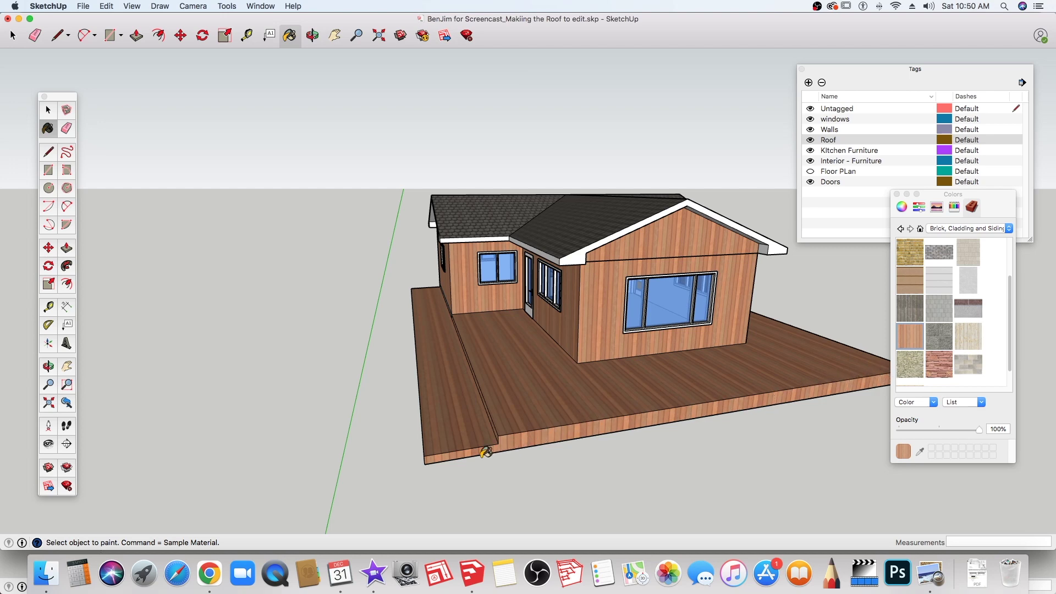
pyautogui.moveTo(692, 410); pyautogui.dragTo(685, 413, button='middle')
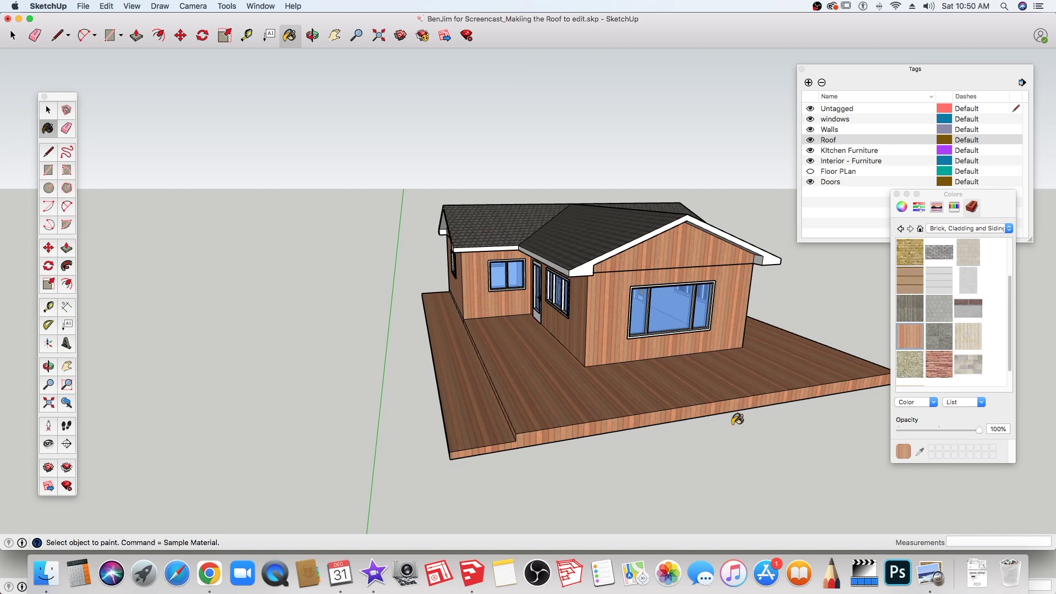
pyautogui.moveTo(738, 413)
pyautogui.mouseDown(button='middle')
pyautogui.moveTo(677, 417)
pyautogui.moveTo(708, 396)
pyautogui.mouseUp(button='middle')
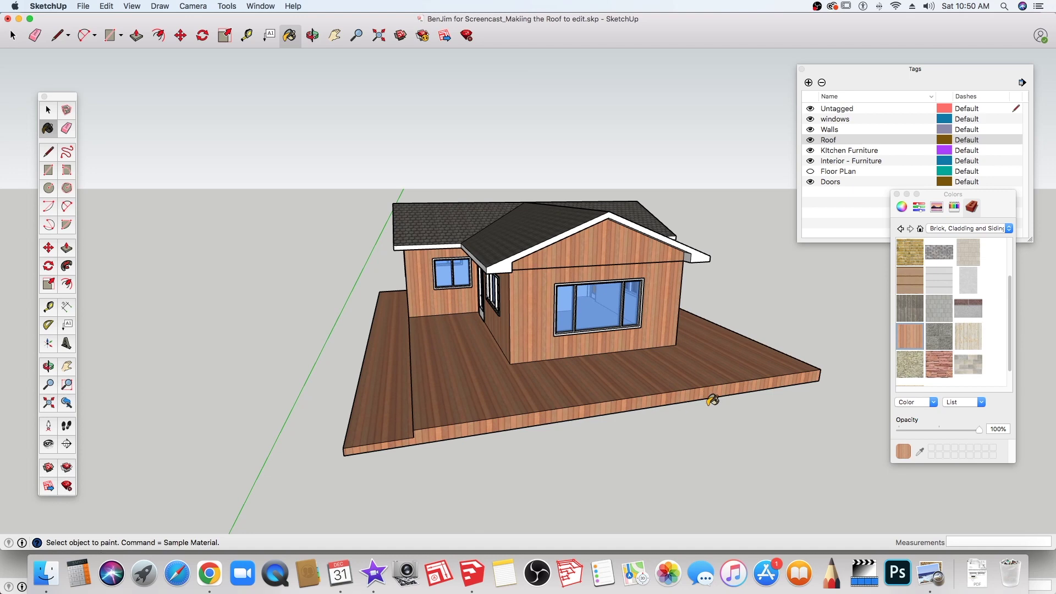
pyautogui.press('space')
# - Rotate and rescale the front edge face's wood texture so its boards run along the edge
pyautogui.click(666, 399)
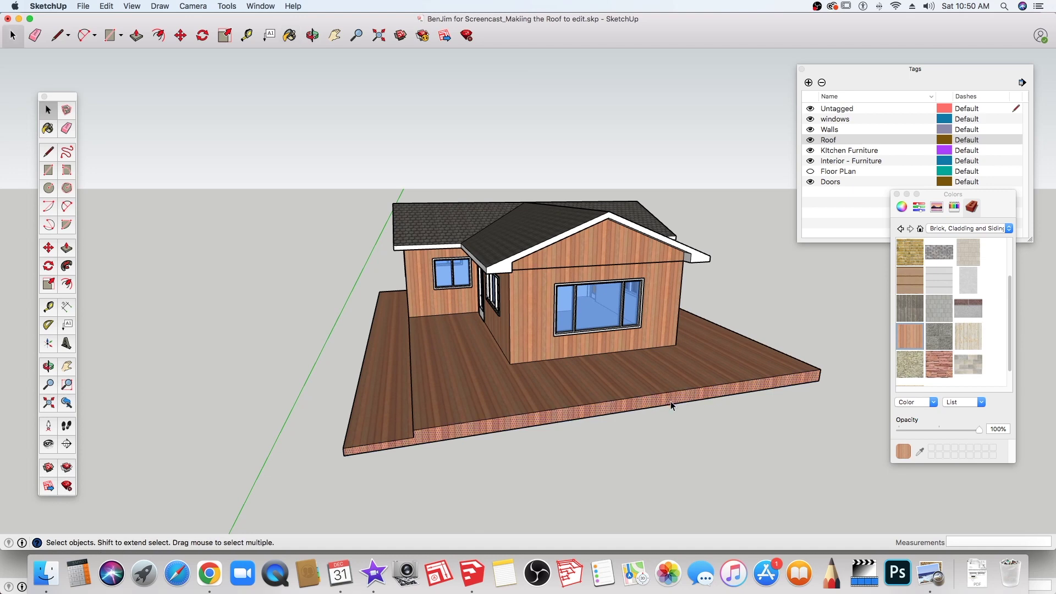
pyautogui.rightClick(639, 405)
pyautogui.moveTo(685, 527)
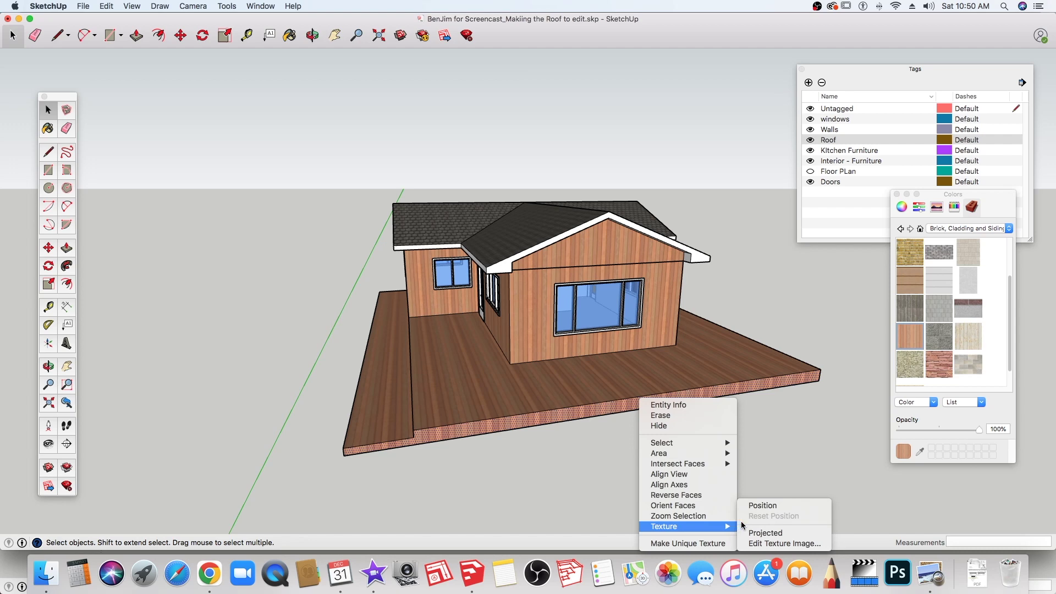
pyautogui.click(765, 511)
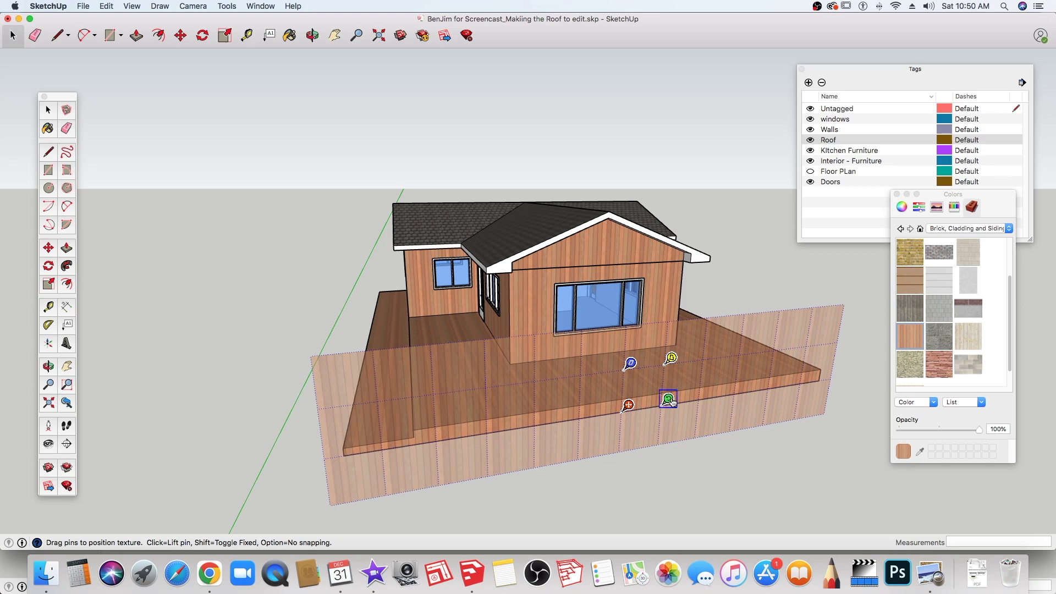
pyautogui.moveTo(669, 401)
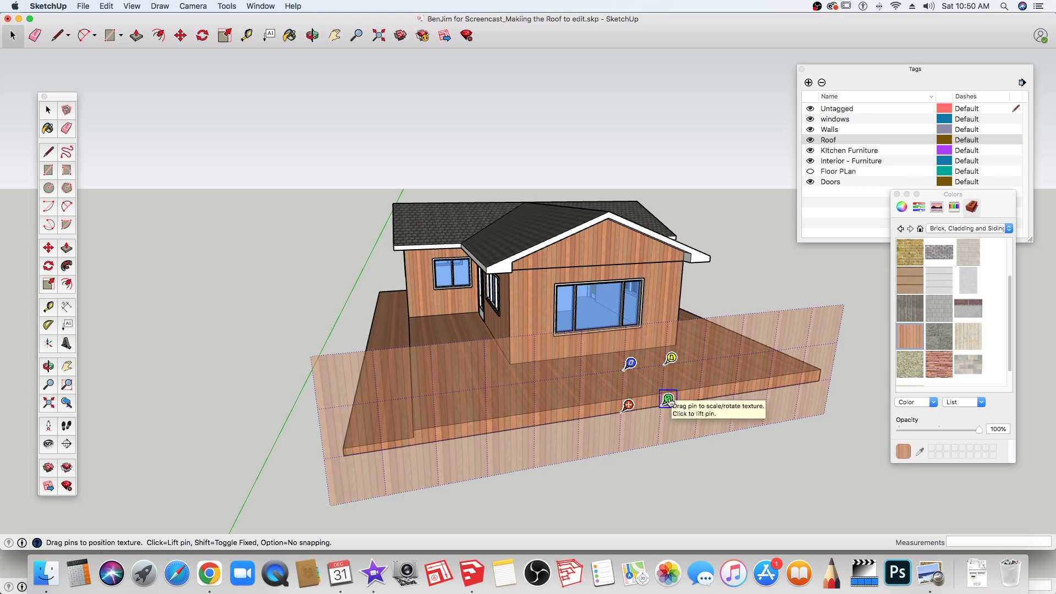
pyautogui.moveTo(668, 400)
pyautogui.mouseDown()
pyautogui.moveTo(625, 411)
pyautogui.moveTo(619, 366)
pyautogui.moveTo(648, 342)
pyautogui.moveTo(632, 345)
pyautogui.mouseUp()
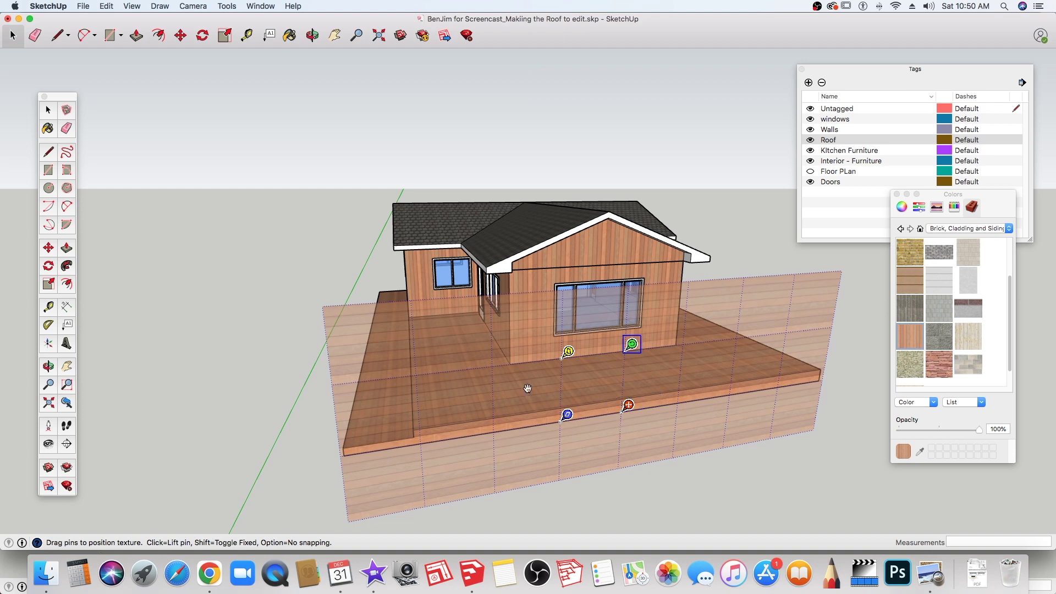
pyautogui.click(265, 352)
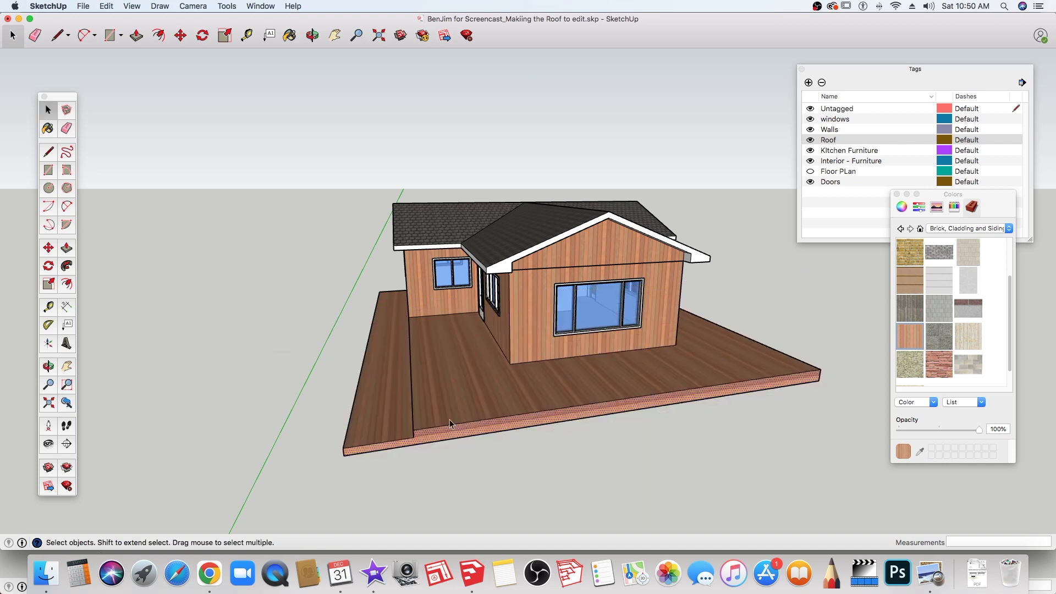
pyautogui.click(696, 451)
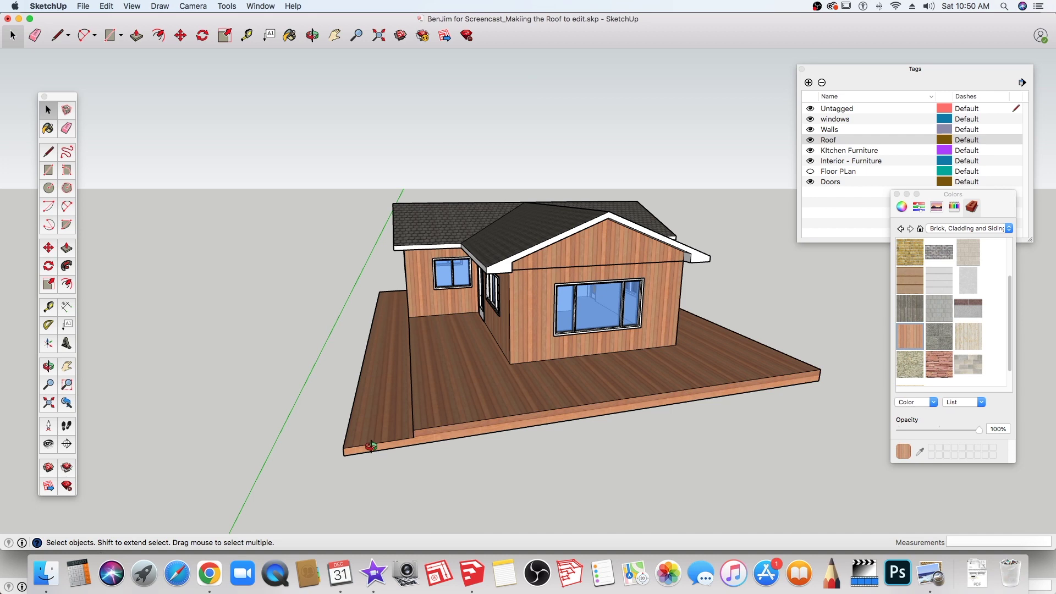
pyautogui.moveTo(372, 446); pyautogui.dragTo(475, 462, button='middle')
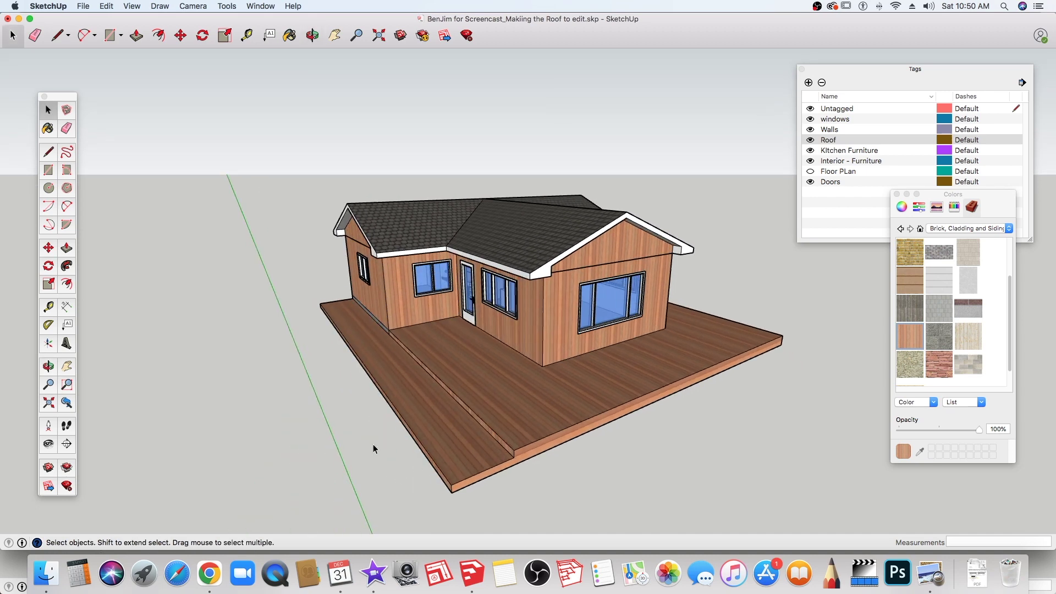
pyautogui.moveTo(345, 455)
pyautogui.mouseDown(button='middle')
pyautogui.moveTo(343, 468)
pyautogui.moveTo(326, 430)
pyautogui.mouseUp(button='middle')
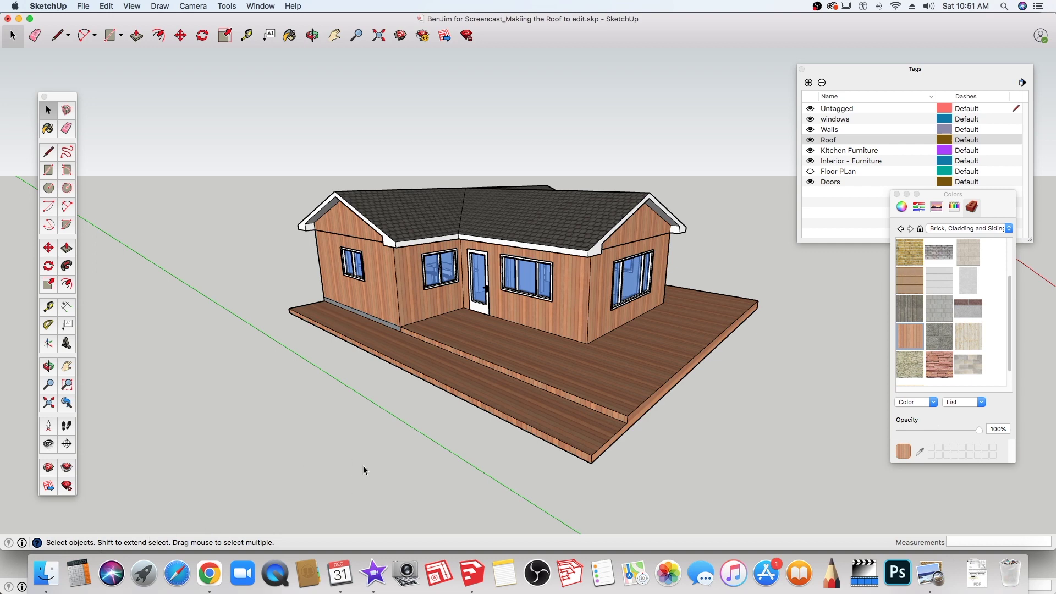
pyautogui.moveTo(363, 471)
pyautogui.mouseDown(button='middle')
pyautogui.moveTo(526, 438)
pyautogui.moveTo(484, 449)
pyautogui.moveTo(555, 450)
pyautogui.mouseUp(button='middle')
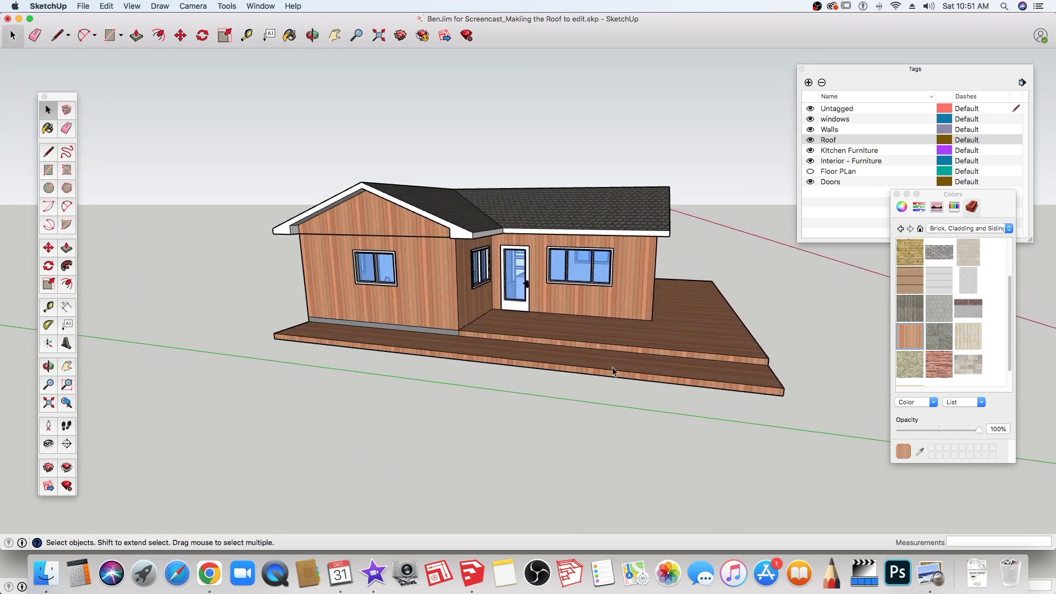
pyautogui.rightClick(658, 378)
# - Rotate the lower step edge's wood boards lengthwise and shift the pattern downward
pyautogui.moveTo(766, 508)
pyautogui.click(782, 505)
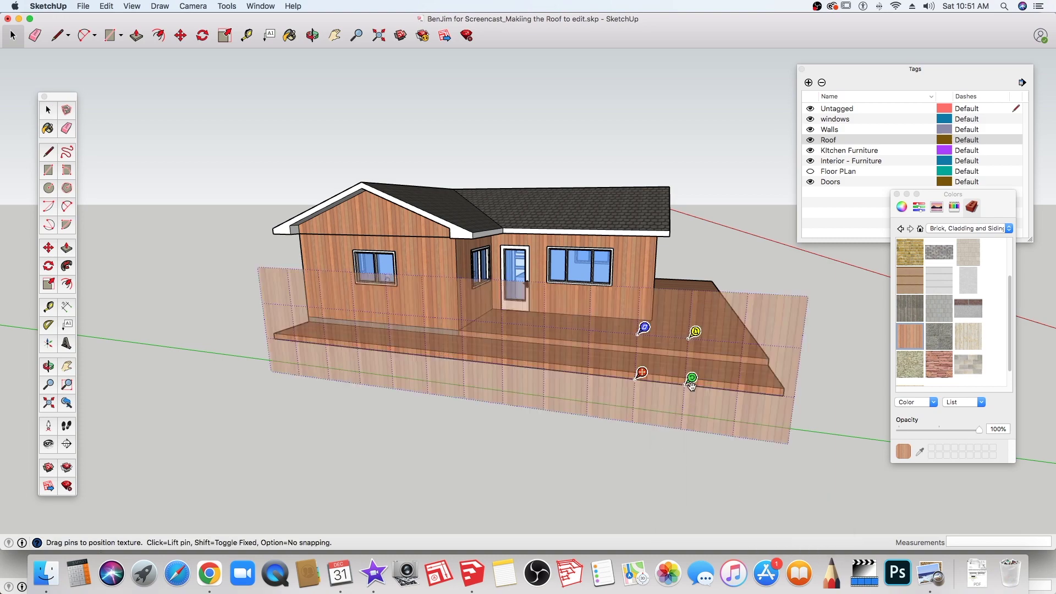
pyautogui.moveTo(692, 384)
pyautogui.mouseDown()
pyautogui.moveTo(689, 404)
pyautogui.moveTo(638, 432)
pyautogui.mouseUp()
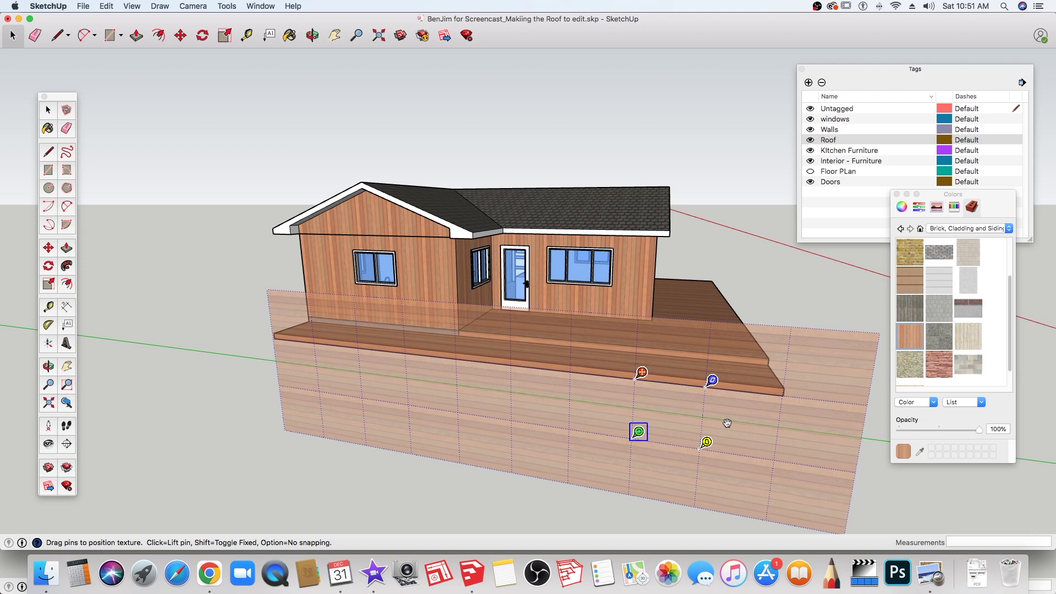
pyautogui.moveTo(767, 401); pyautogui.dragTo(761, 437)
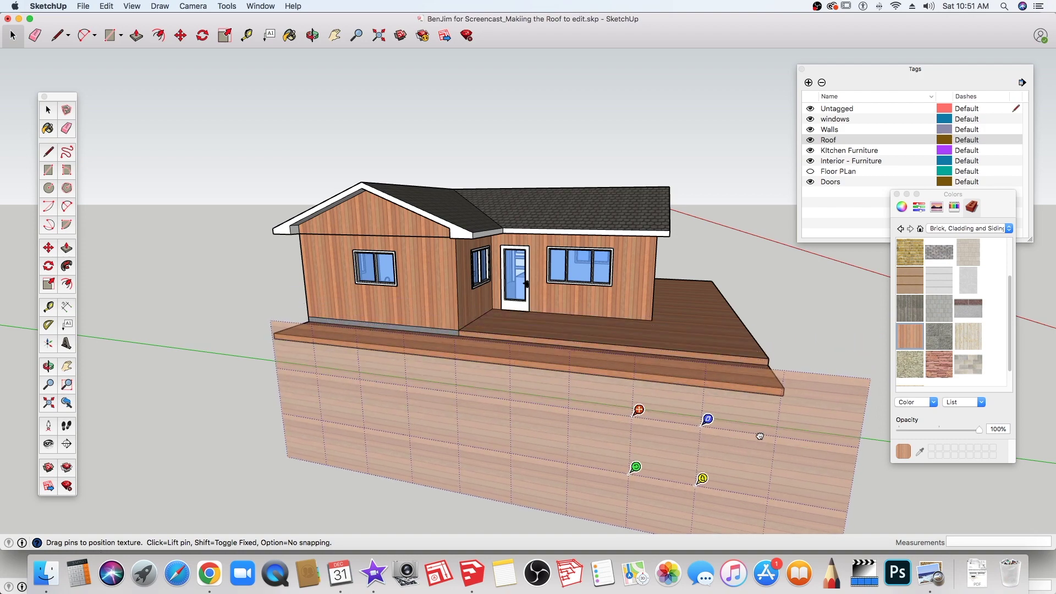
pyautogui.click(674, 411)
pyautogui.moveTo(747, 428)
pyautogui.mouseDown(button='middle')
pyautogui.moveTo(438, 436)
pyautogui.moveTo(779, 437)
pyautogui.moveTo(625, 447)
pyautogui.mouseUp(button='middle')
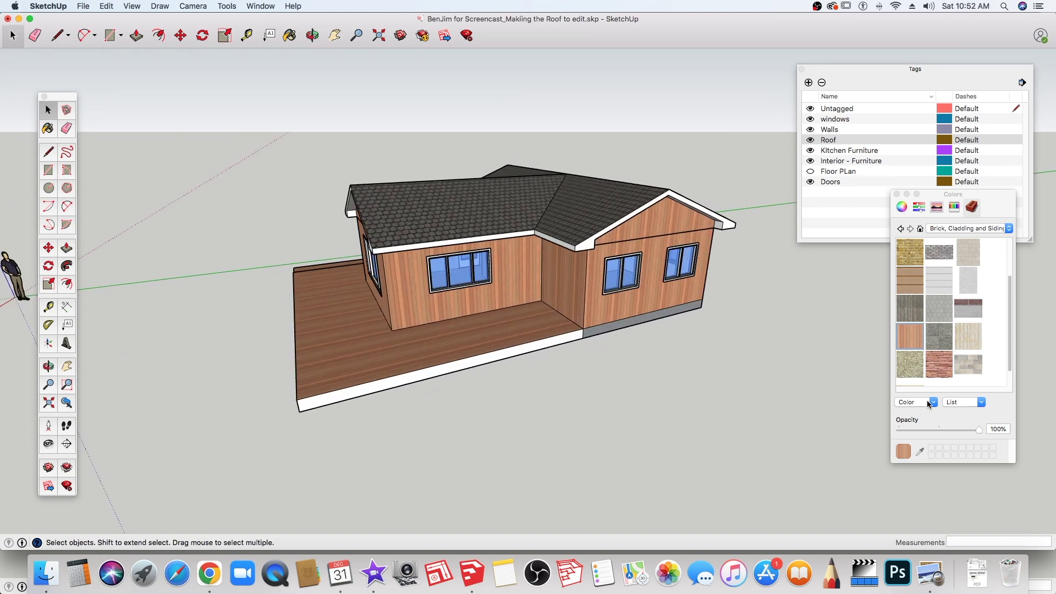
# - Paint the white deck edge with wood and rotate its boards to run along the edge
pyautogui.click(48, 129)
pyautogui.click(453, 366)
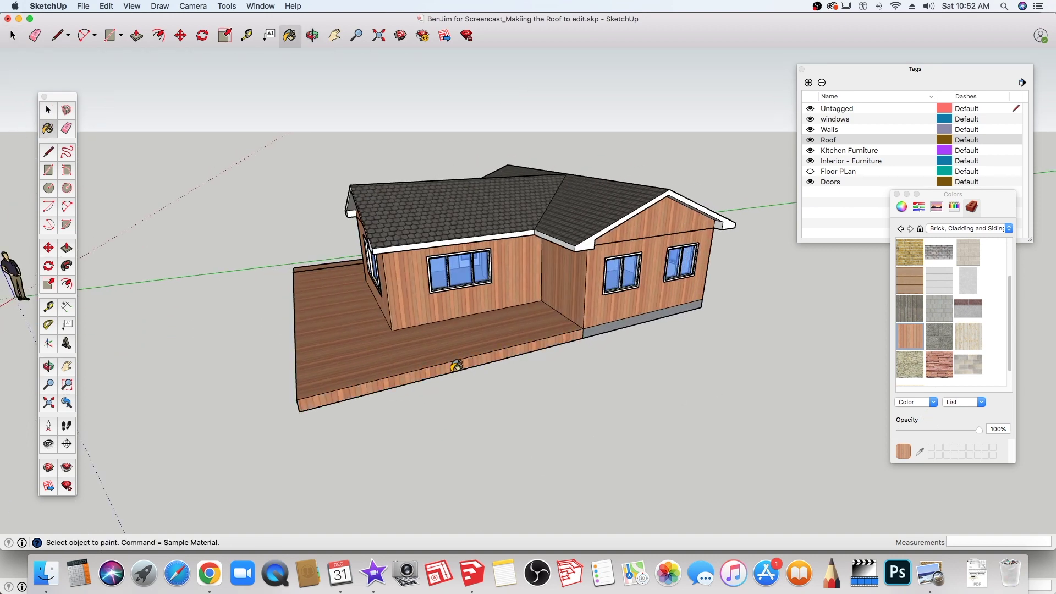
pyautogui.rightClick(484, 362)
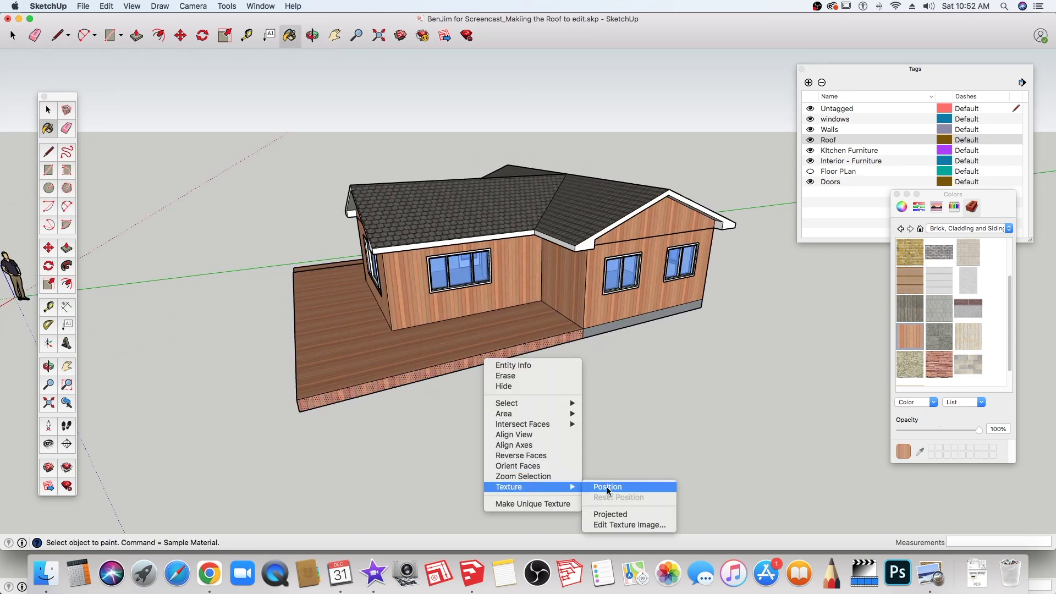
pyautogui.click(606, 487)
pyautogui.moveTo(508, 354)
pyautogui.mouseDown()
pyautogui.moveTo(476, 426)
pyautogui.moveTo(474, 412)
pyautogui.mouseUp()
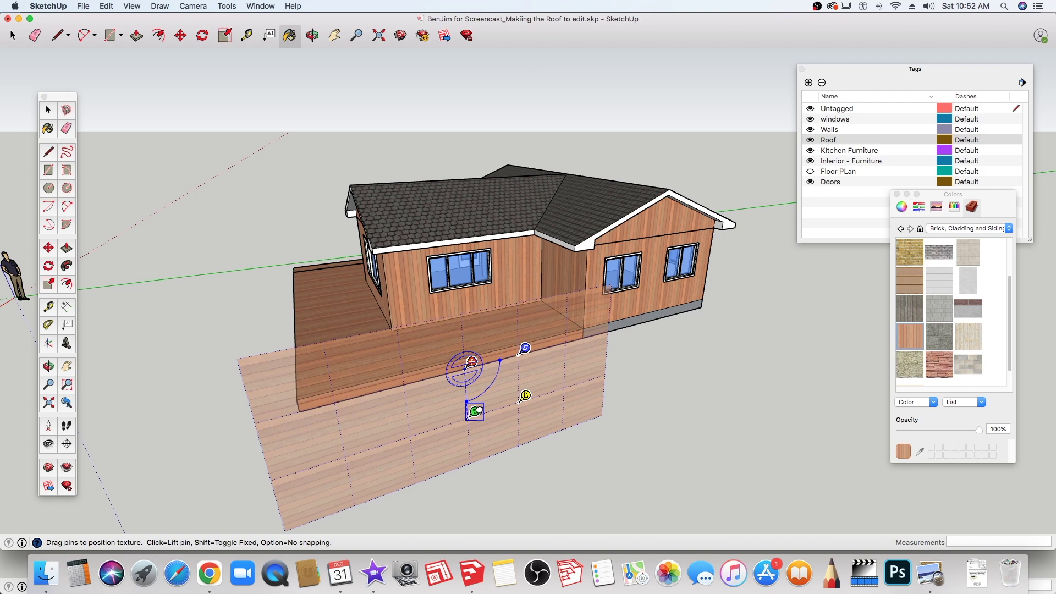
pyautogui.moveTo(475, 412); pyautogui.dragTo(475, 411)
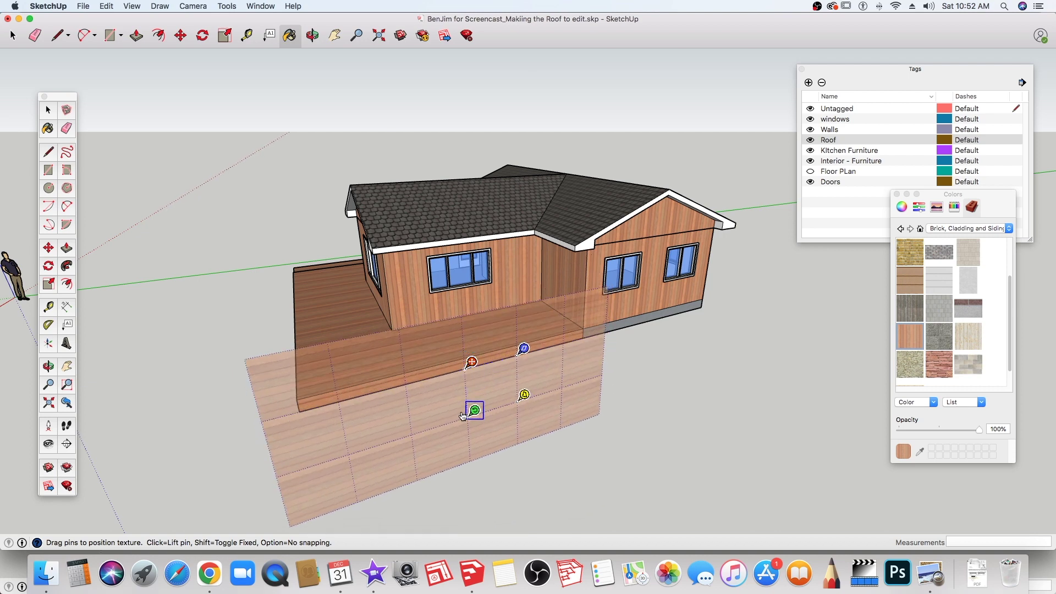
pyautogui.click(236, 392)
pyautogui.moveTo(275, 424); pyautogui.dragTo(481, 410, button='middle')
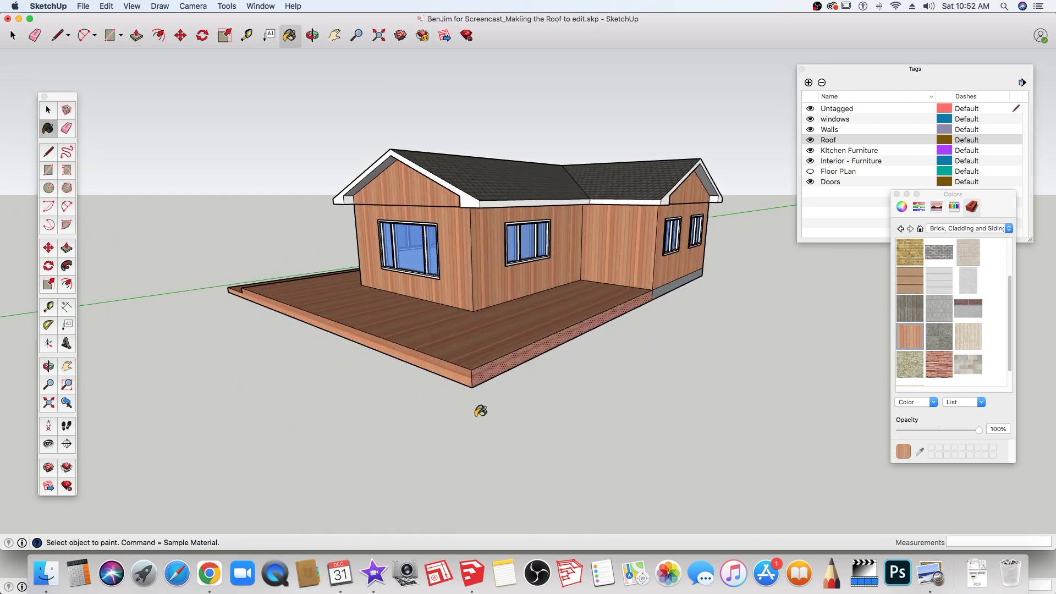
pyautogui.press('space')
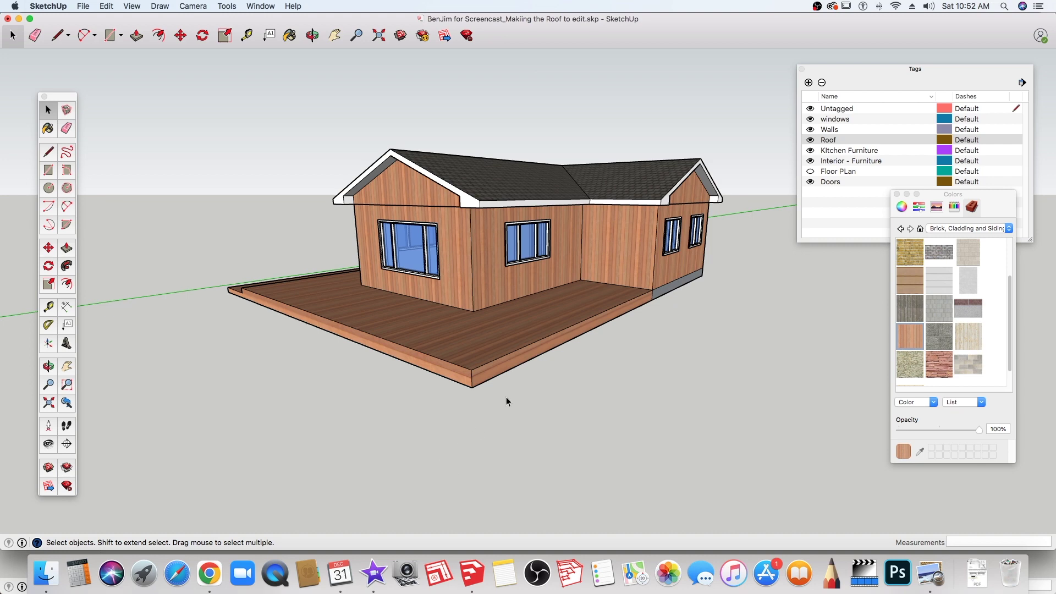
pyautogui.moveTo(452, 424); pyautogui.dragTo(474, 434, button='middle')
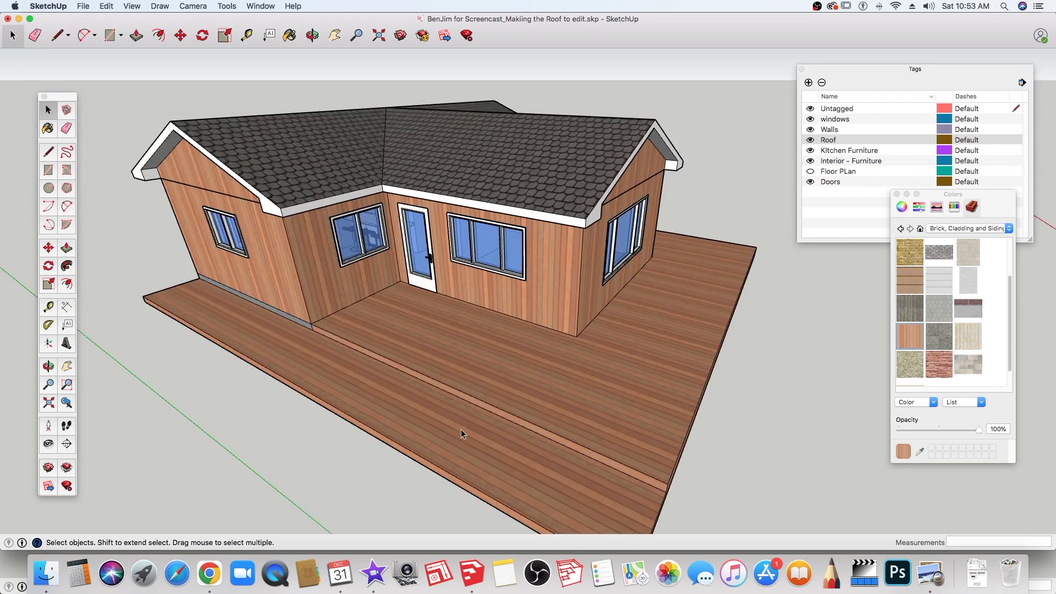
pyautogui.scroll(-2, 495, 422)
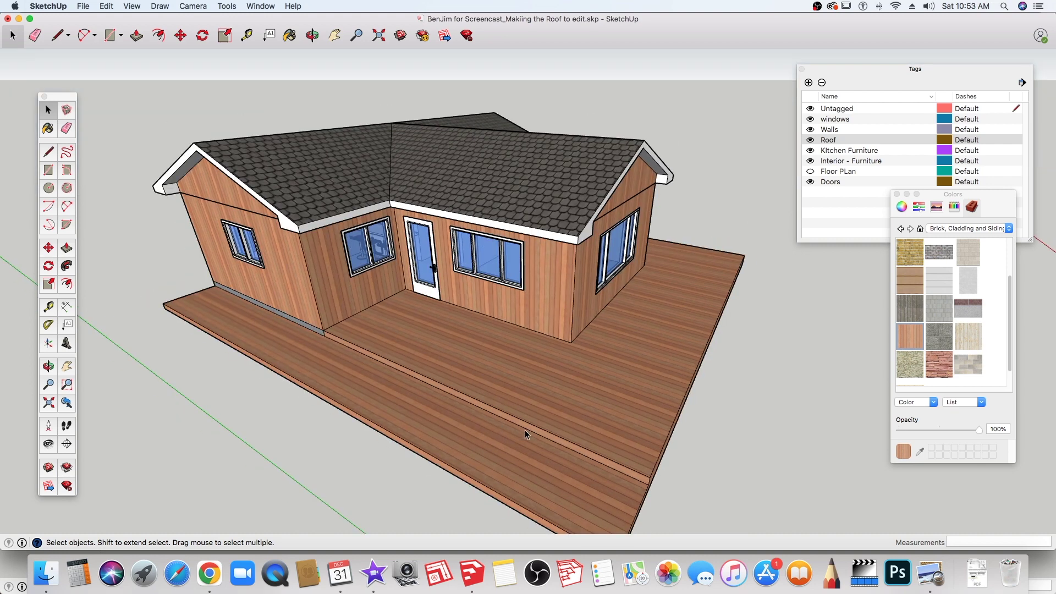
pyautogui.moveTo(525, 431); pyautogui.dragTo(524, 400, button='middle')
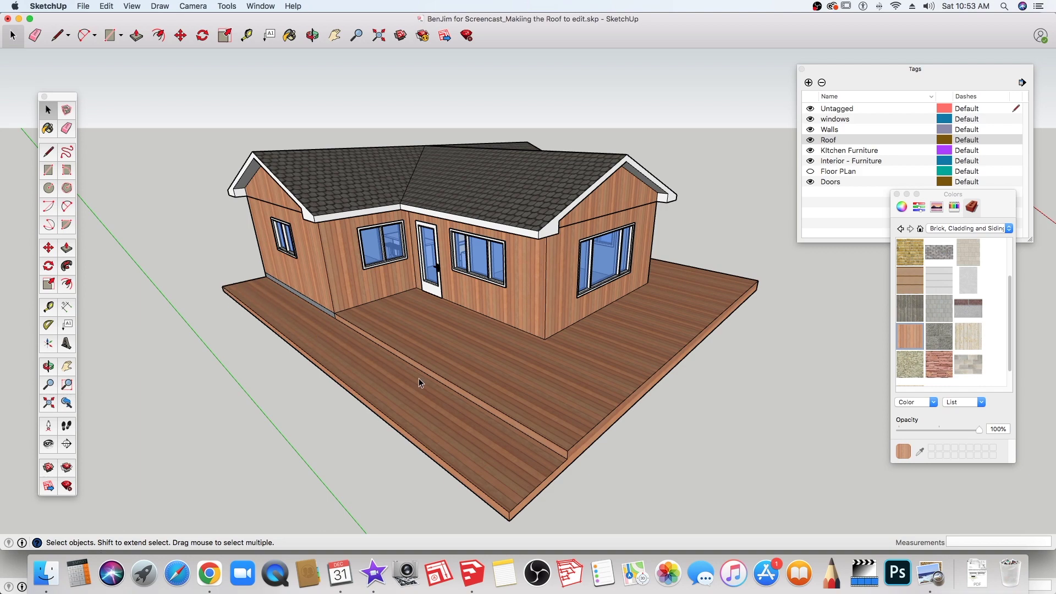
pyautogui.moveTo(483, 417)
pyautogui.mouseDown(button='middle')
pyautogui.moveTo(429, 306)
pyautogui.moveTo(514, 277)
pyautogui.moveTo(507, 351)
pyautogui.moveTo(528, 317)
pyautogui.moveTo(399, 381)
pyautogui.mouseUp(button='middle')
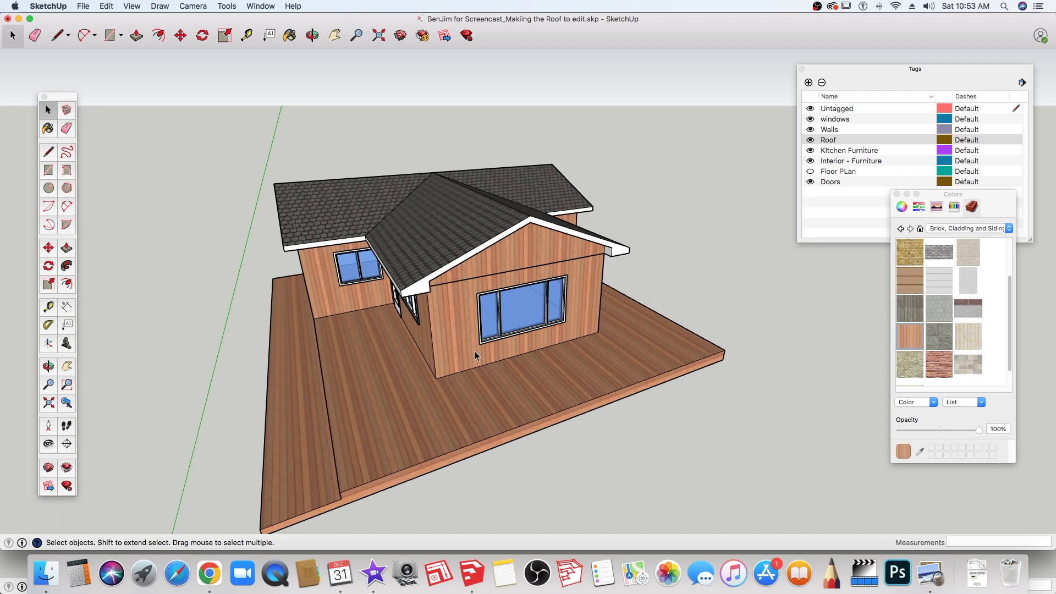
pyautogui.scroll(-2, 545, 317)
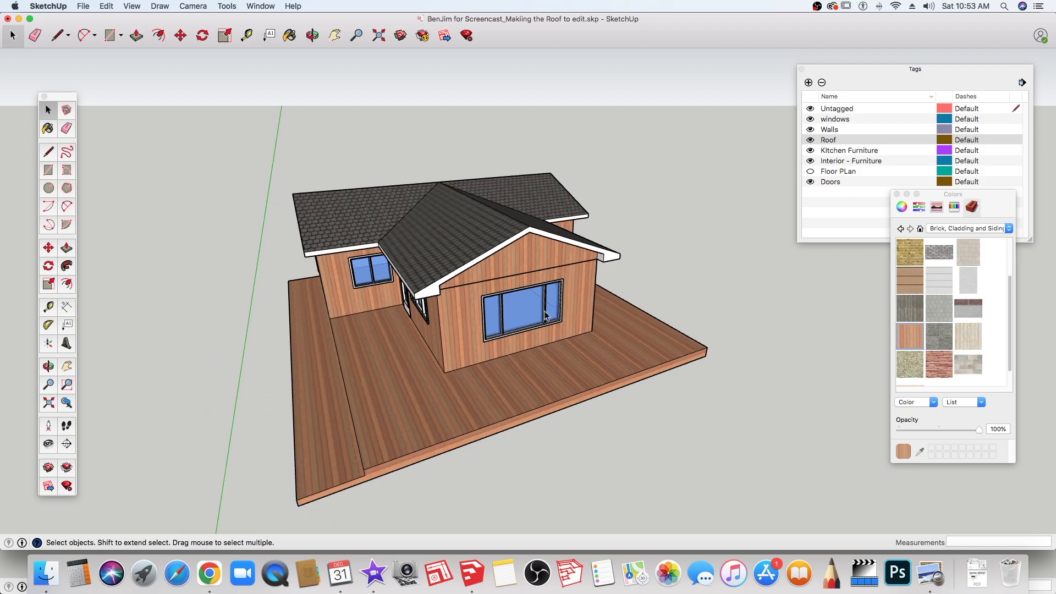